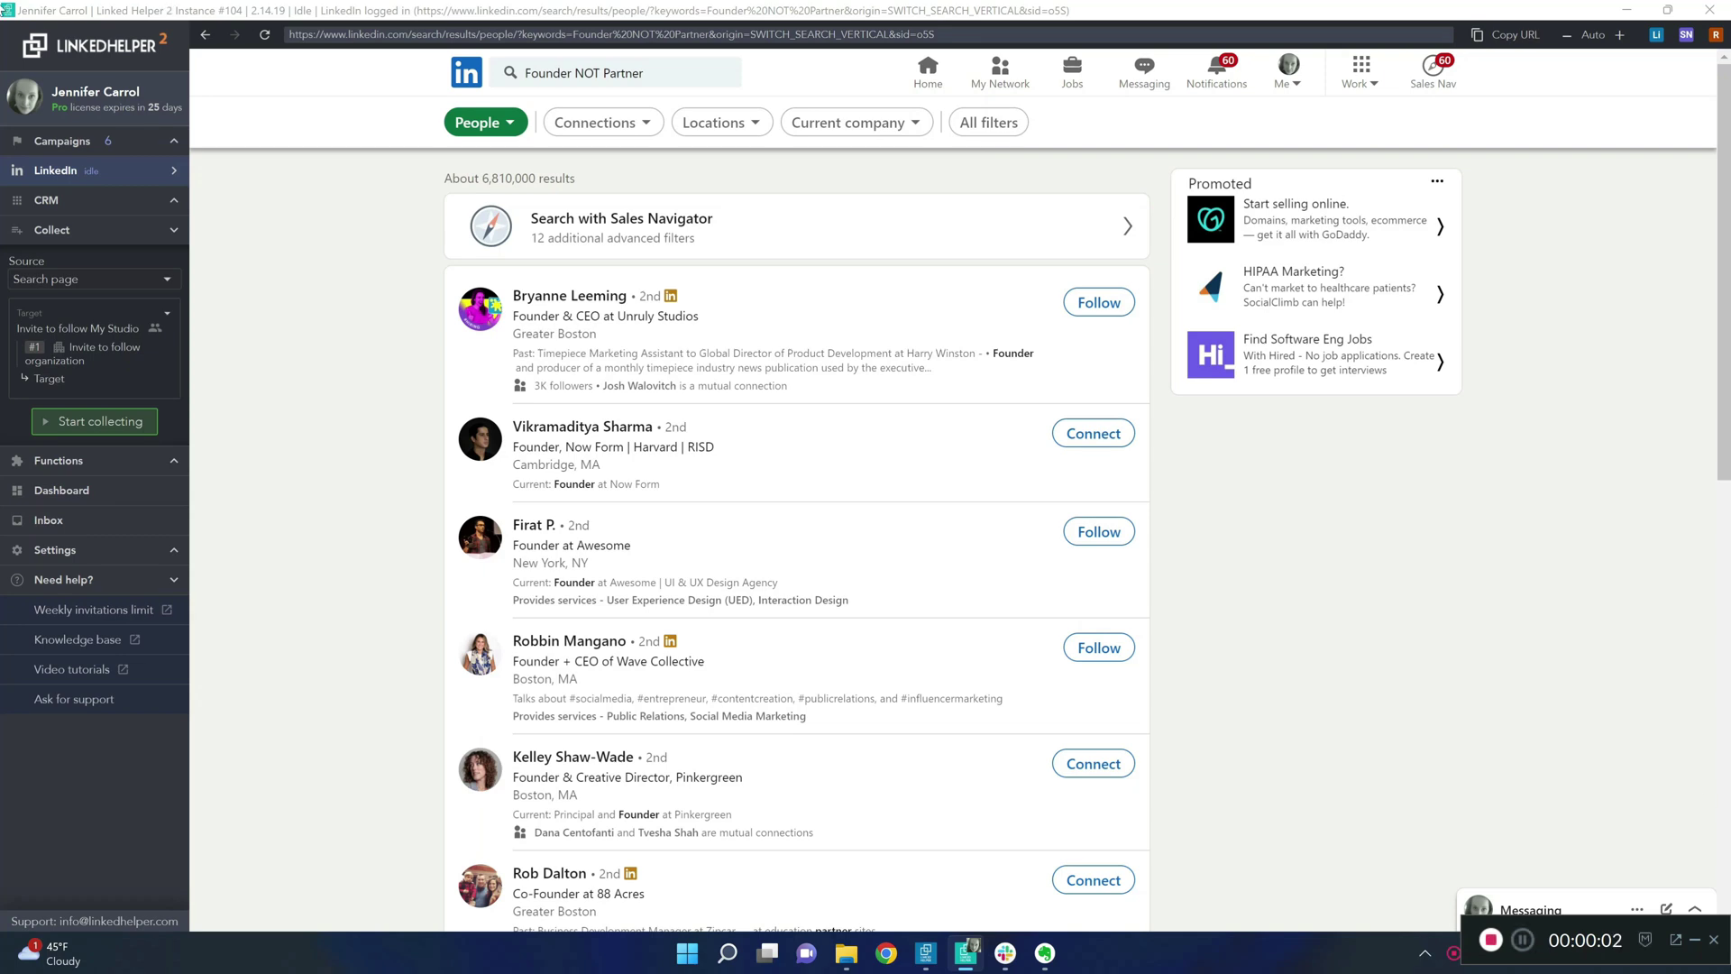
Open the '#1 Campaign - linkedin search' workflow from Campaigns, showing its Choose source panel
left_click(37, 146)
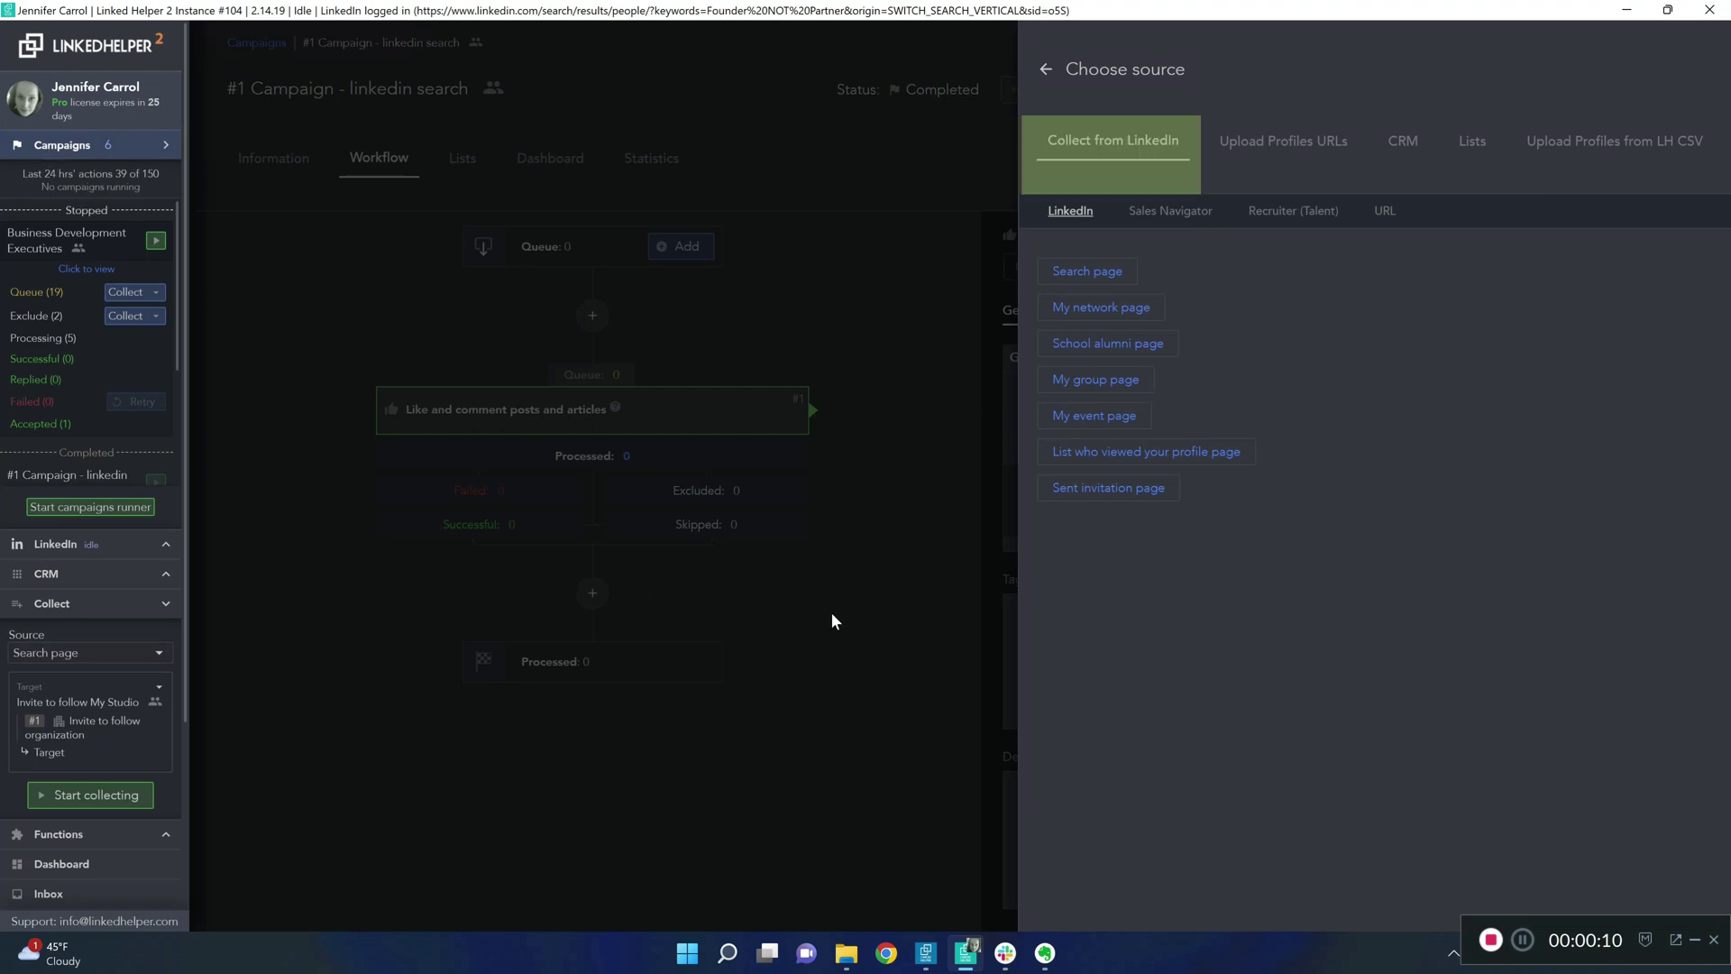
Browse the Sales Navigator, Recruiter (Talent), URL and LinkedIn sources, then close Choose source
left_click(1157, 213)
left_click(1281, 213)
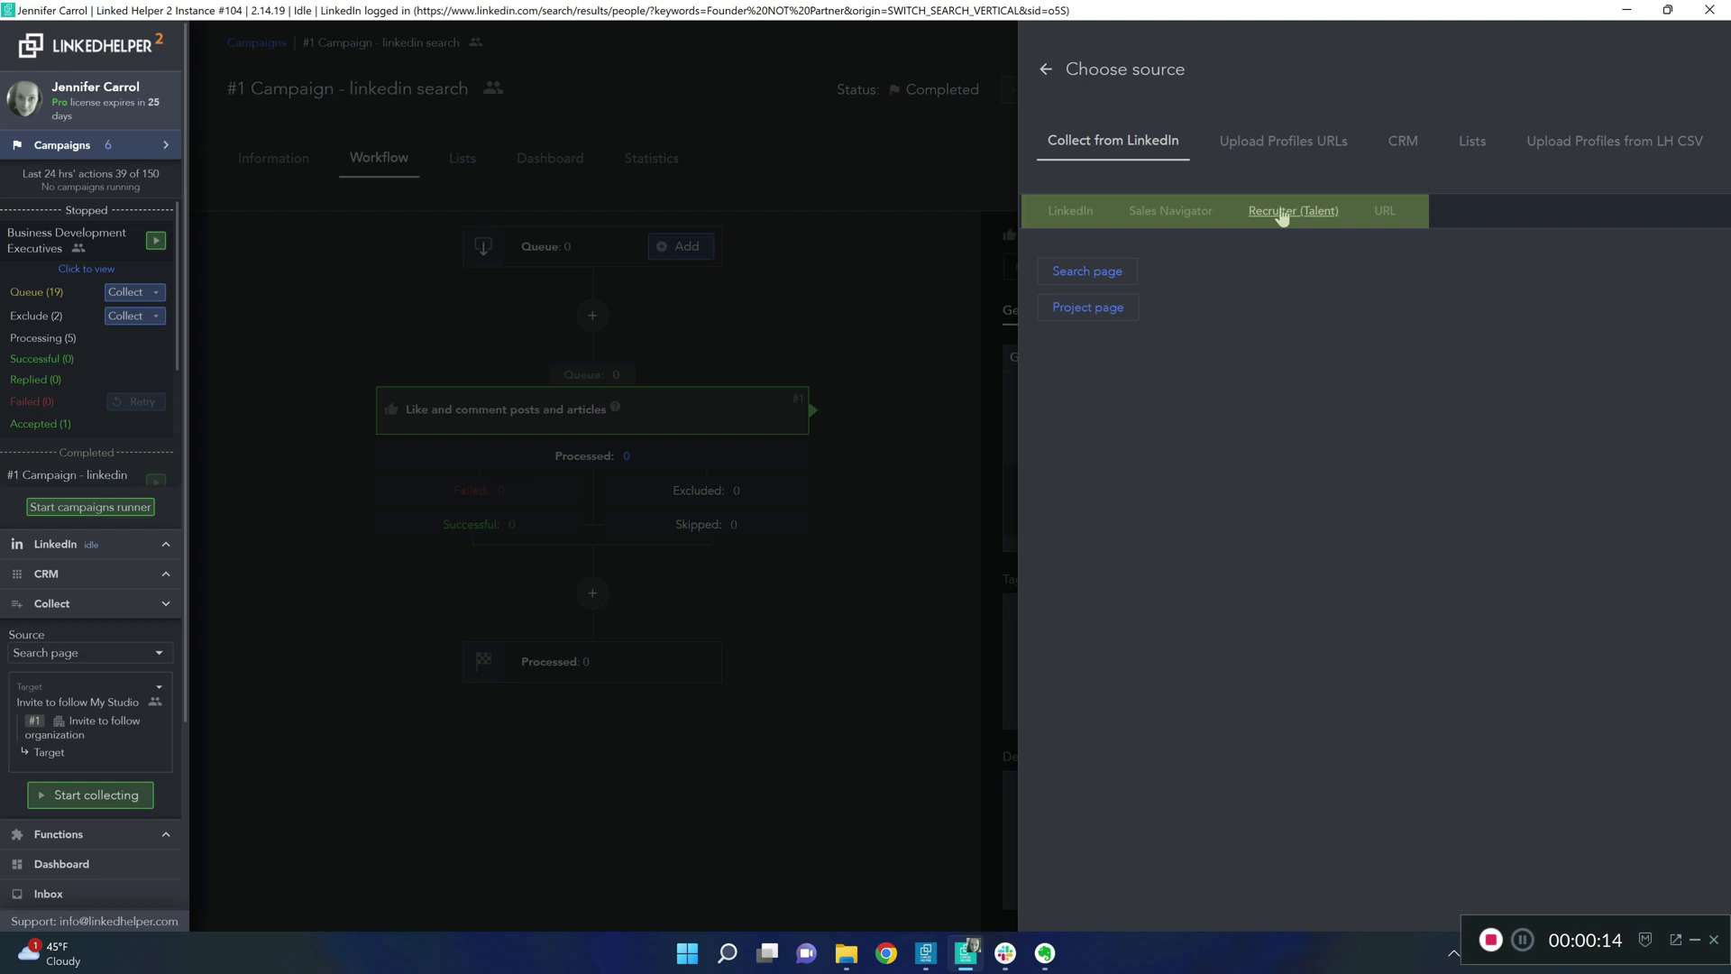
left_click(1384, 212)
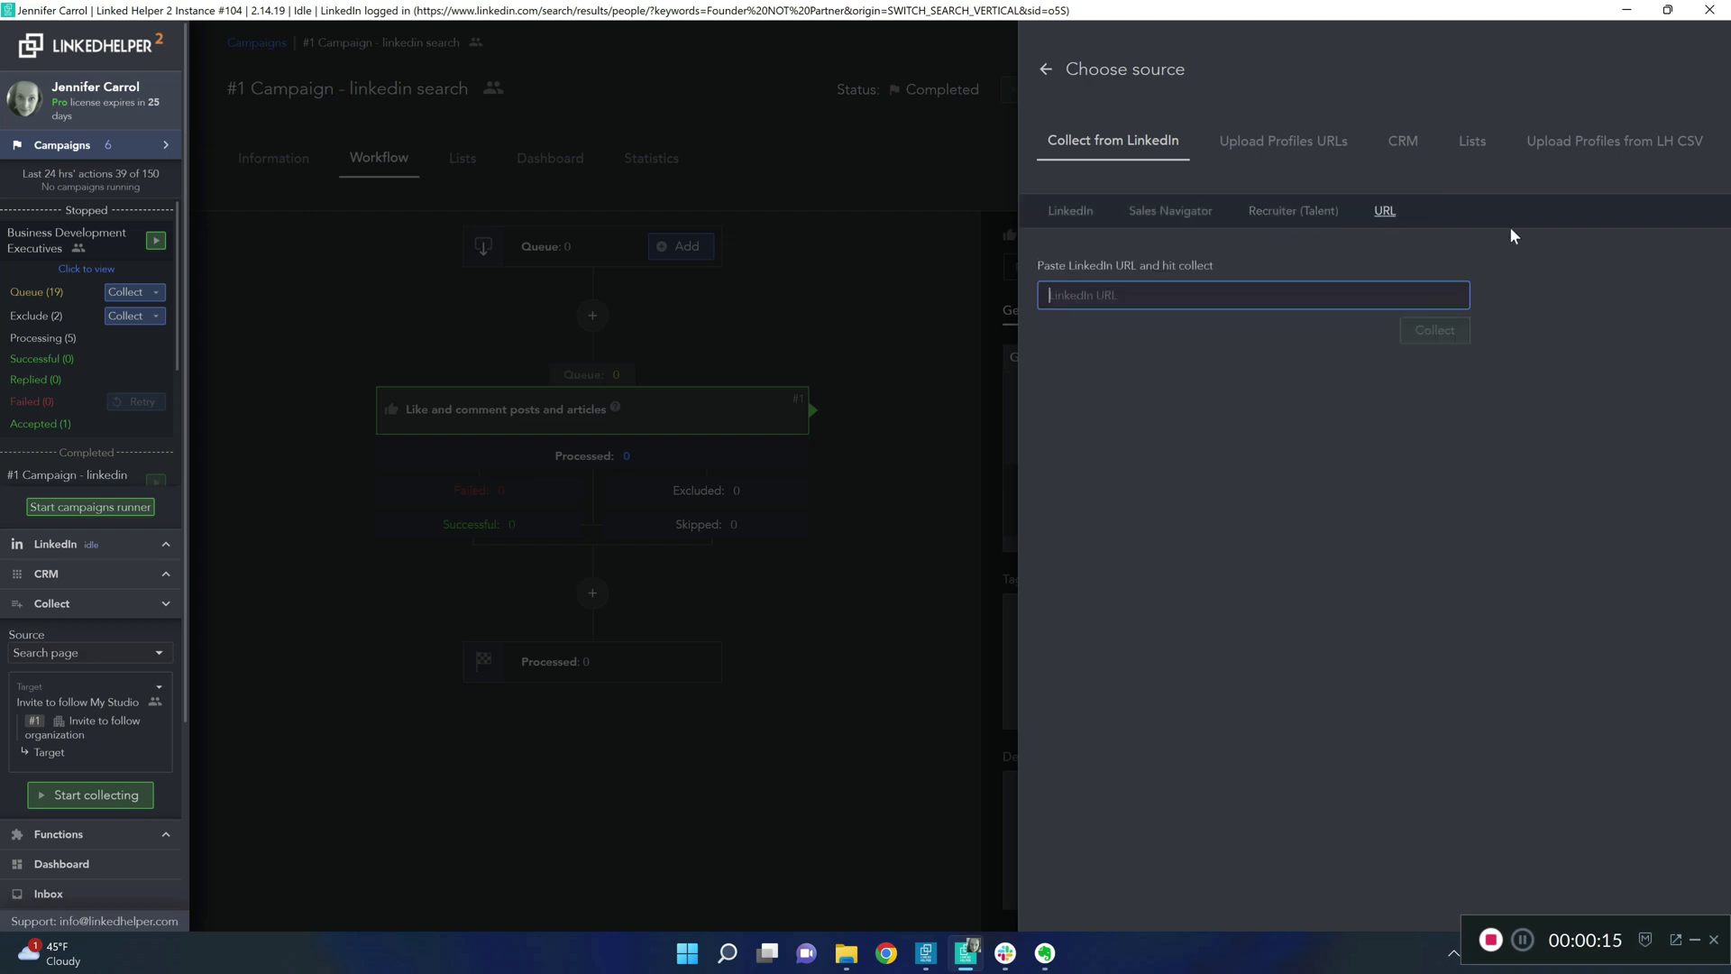
left_click(1055, 216)
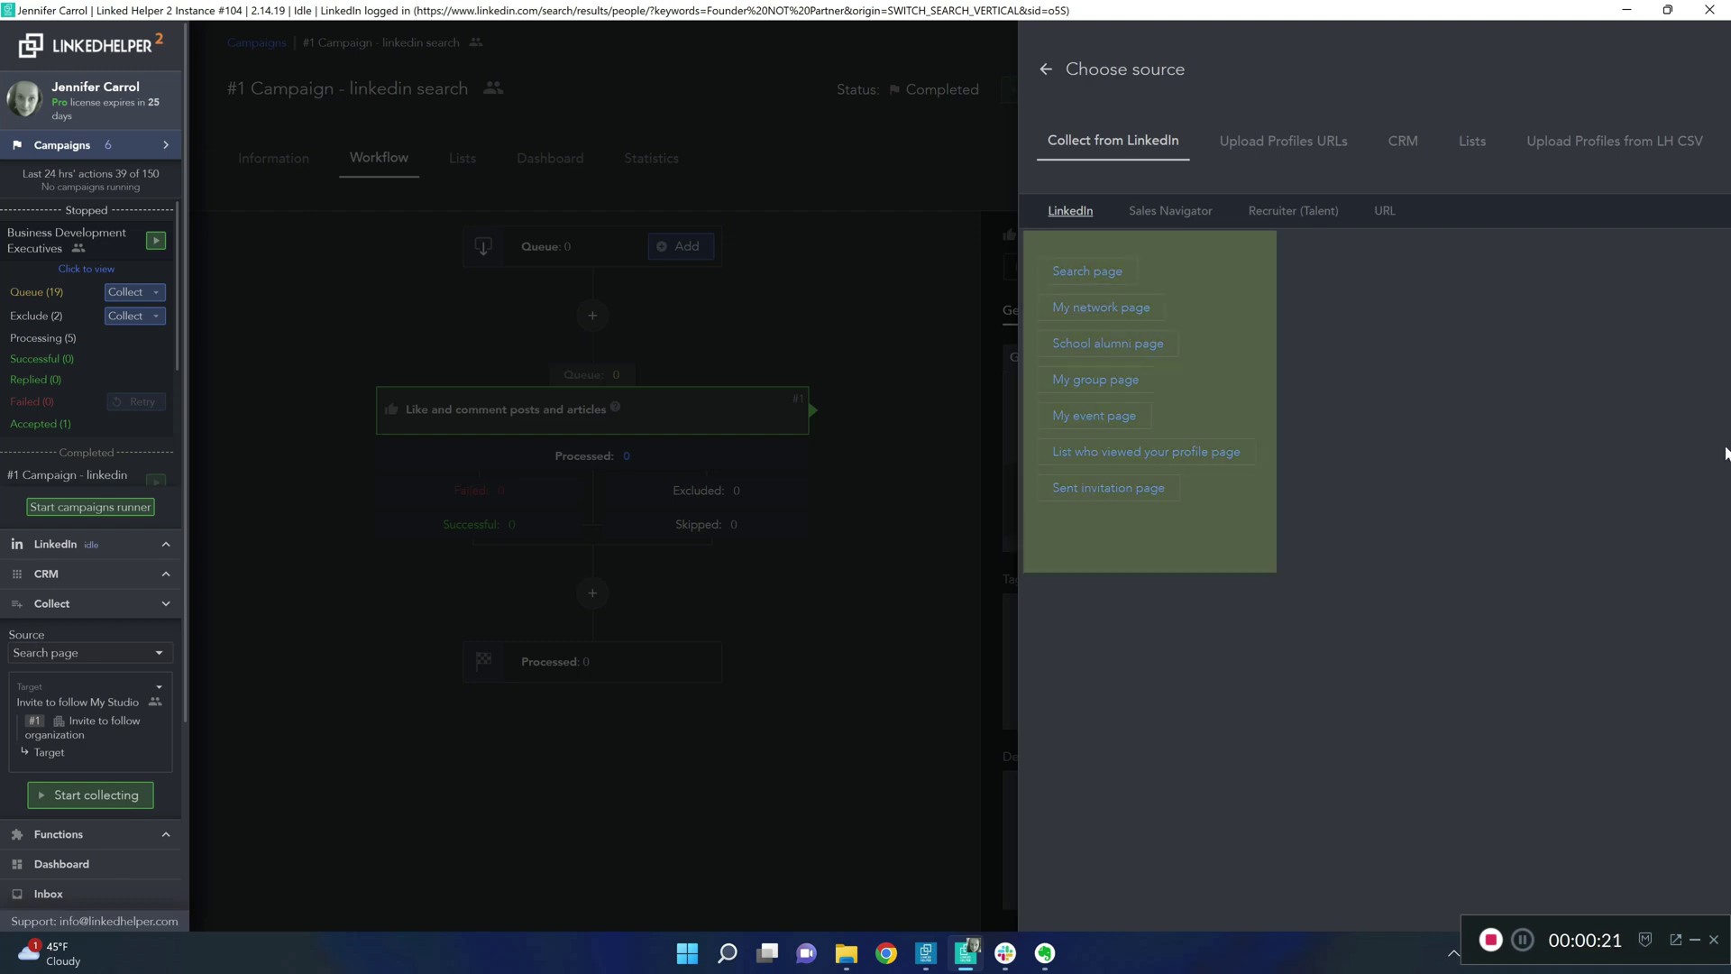
left_click(1044, 72)
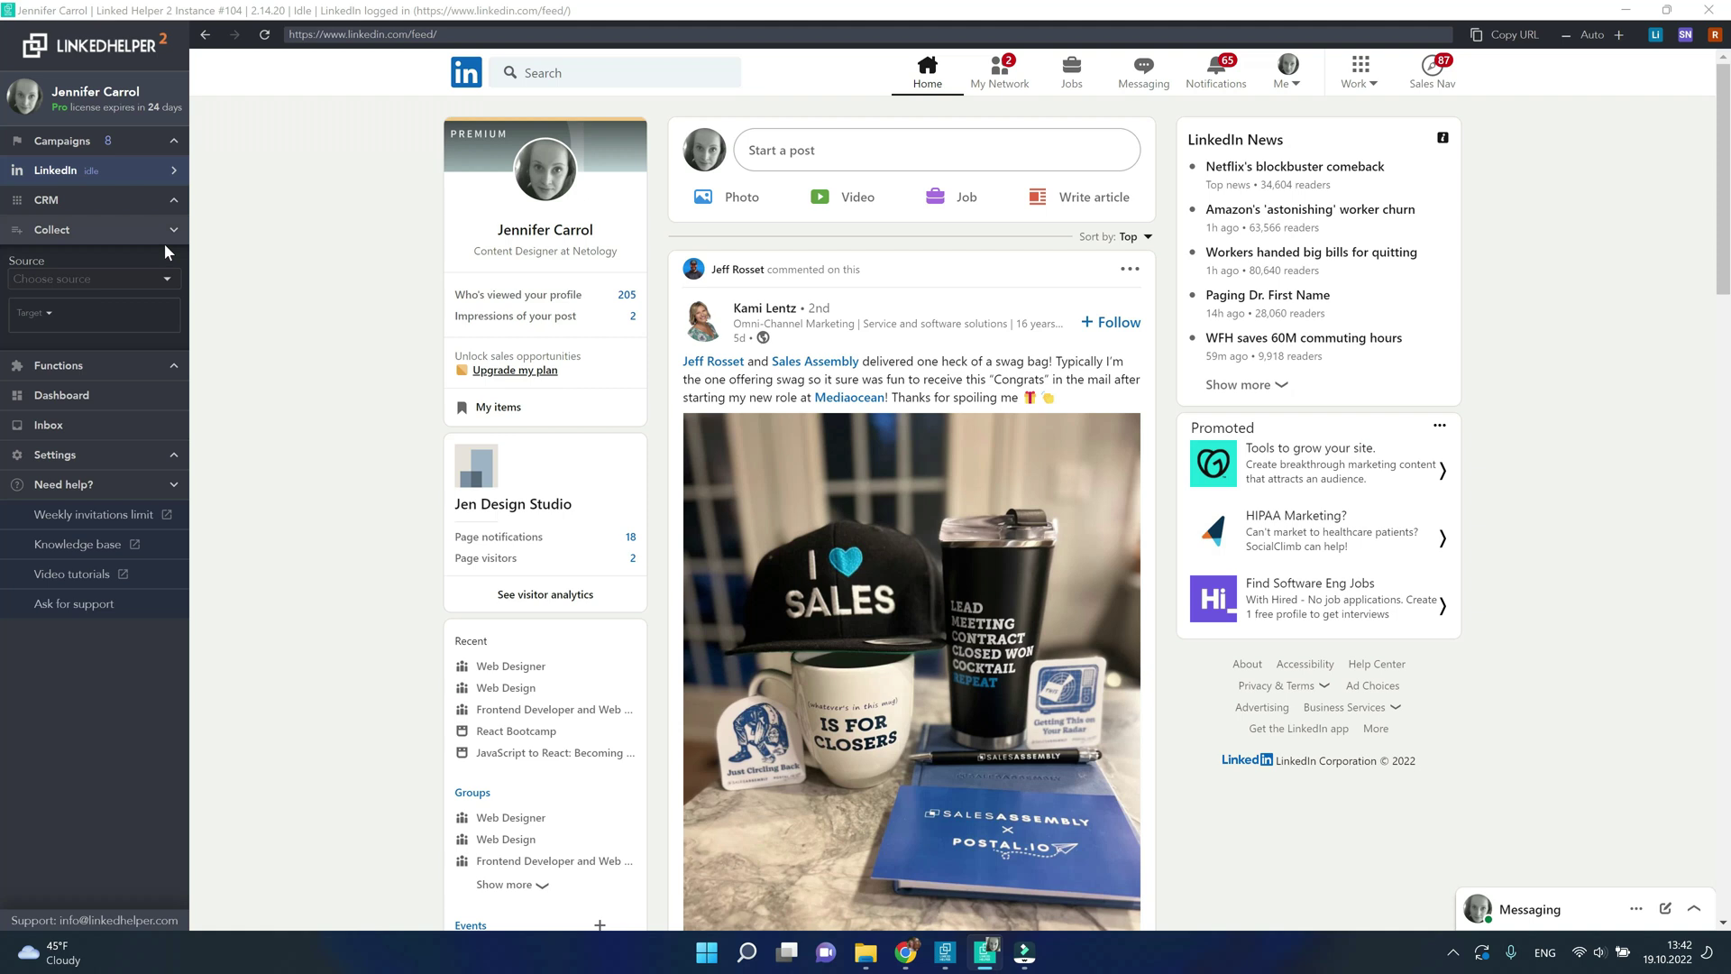
Choose Search page as the Collect source
left_click(167, 280)
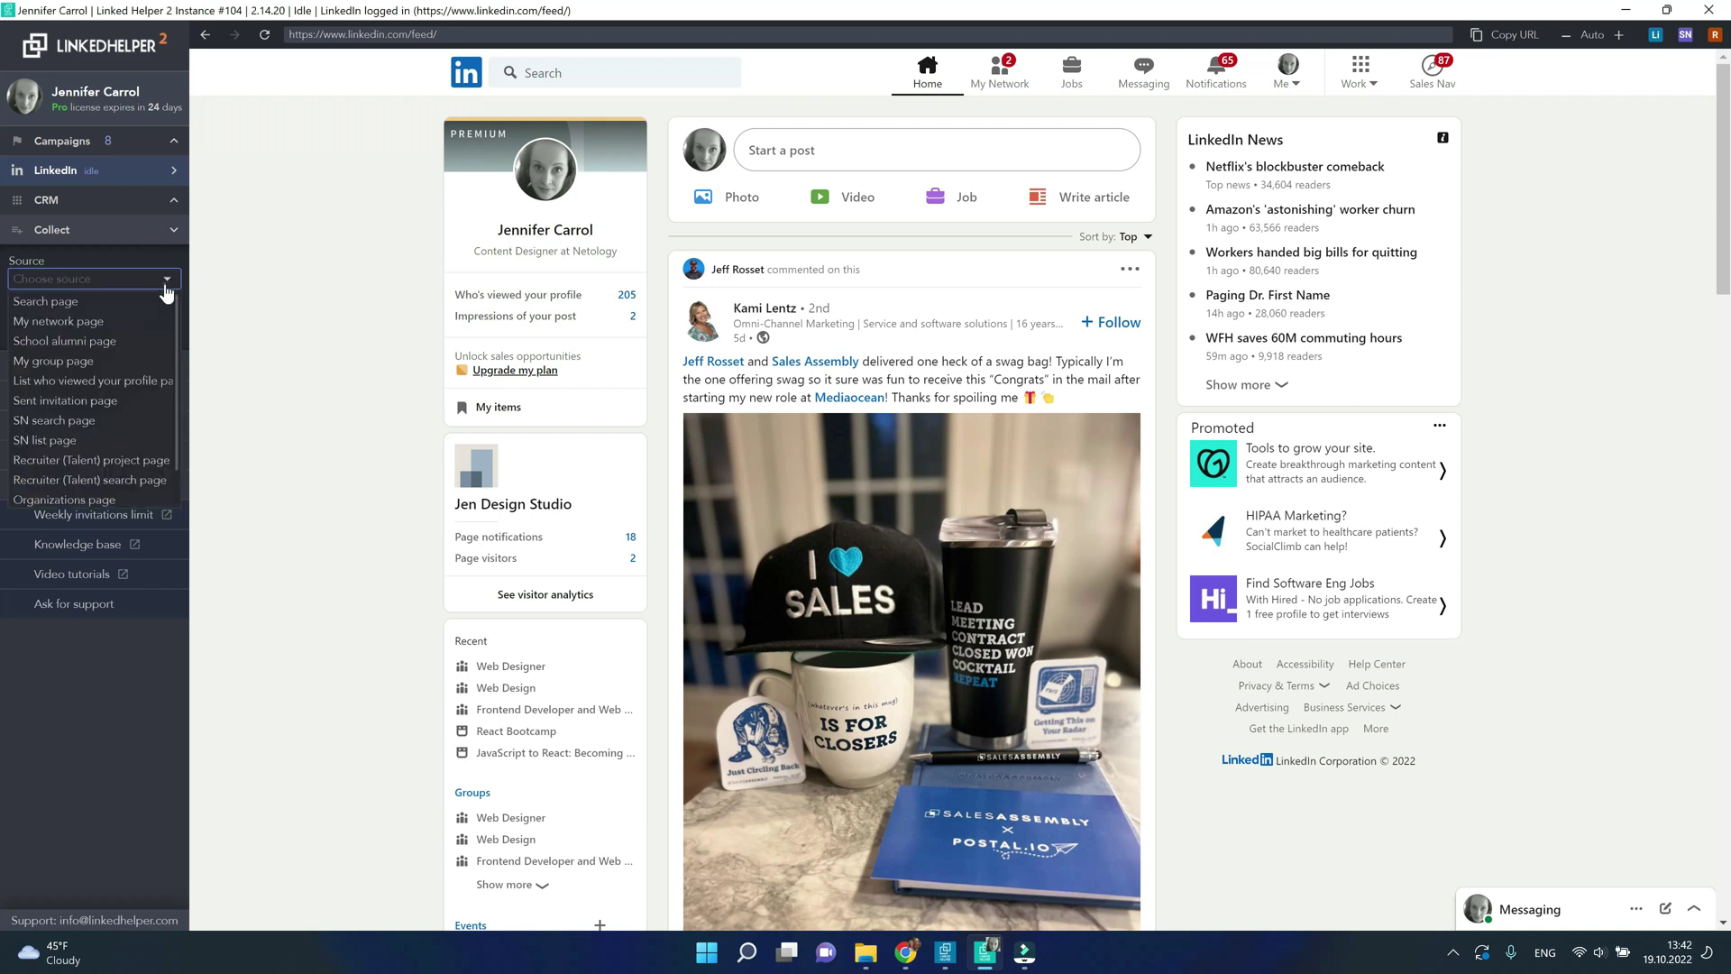
left_click(72, 301)
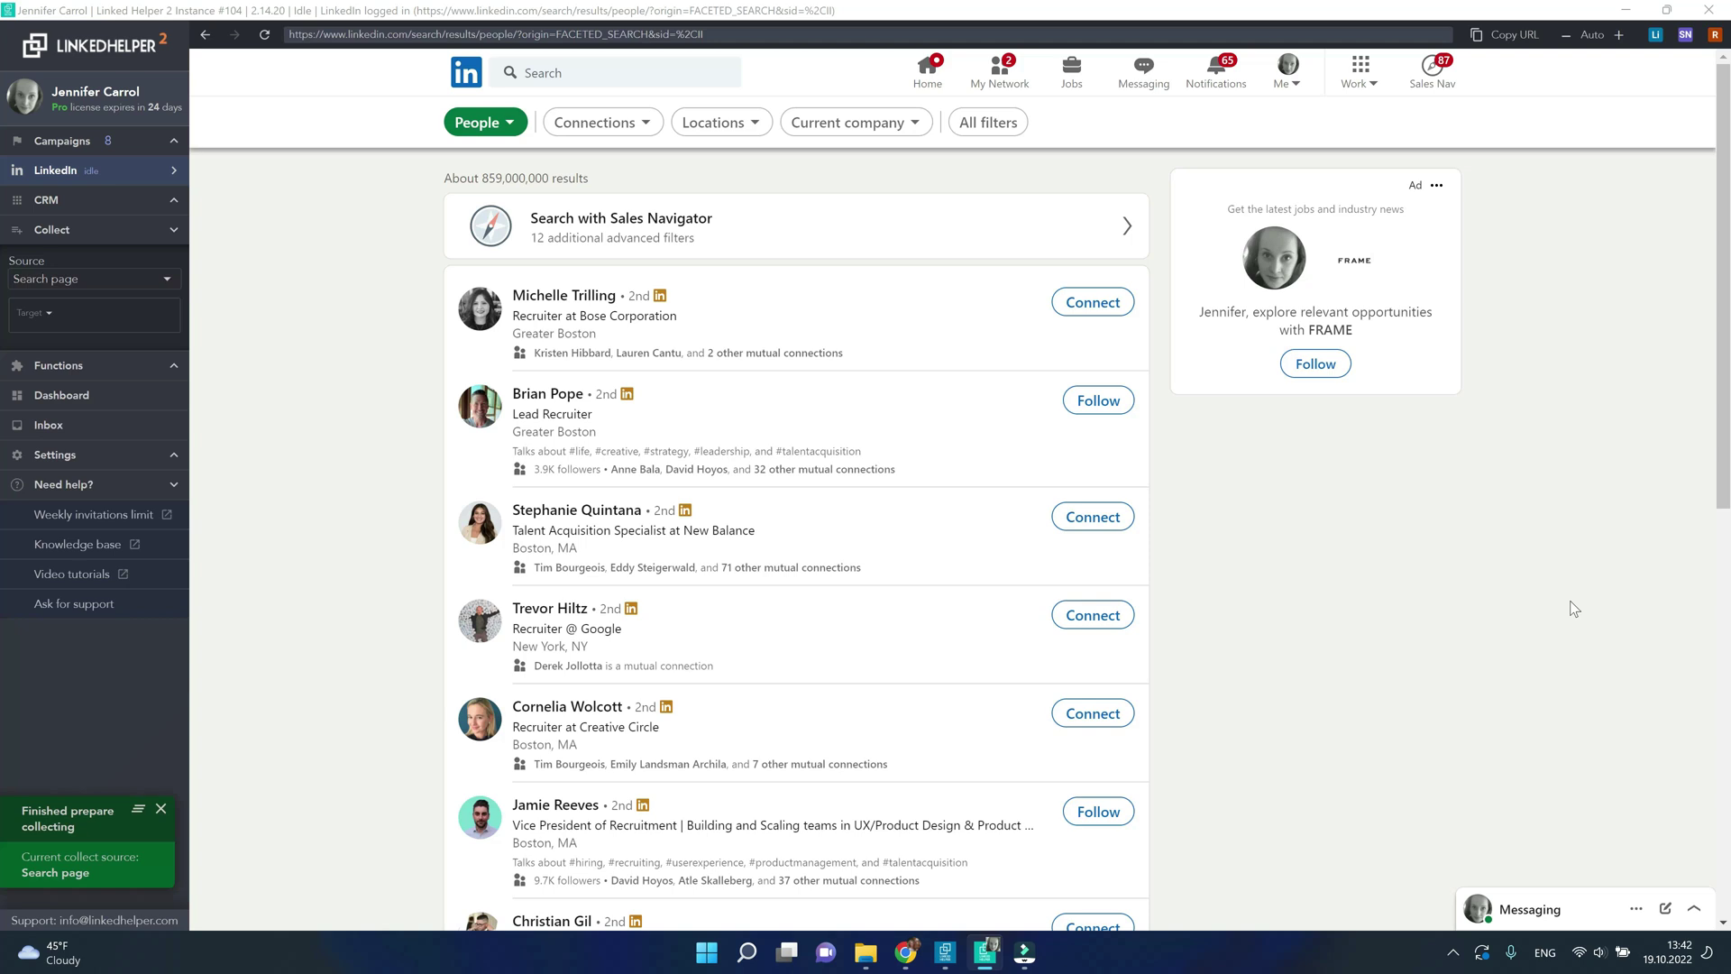
left_click(590, 72)
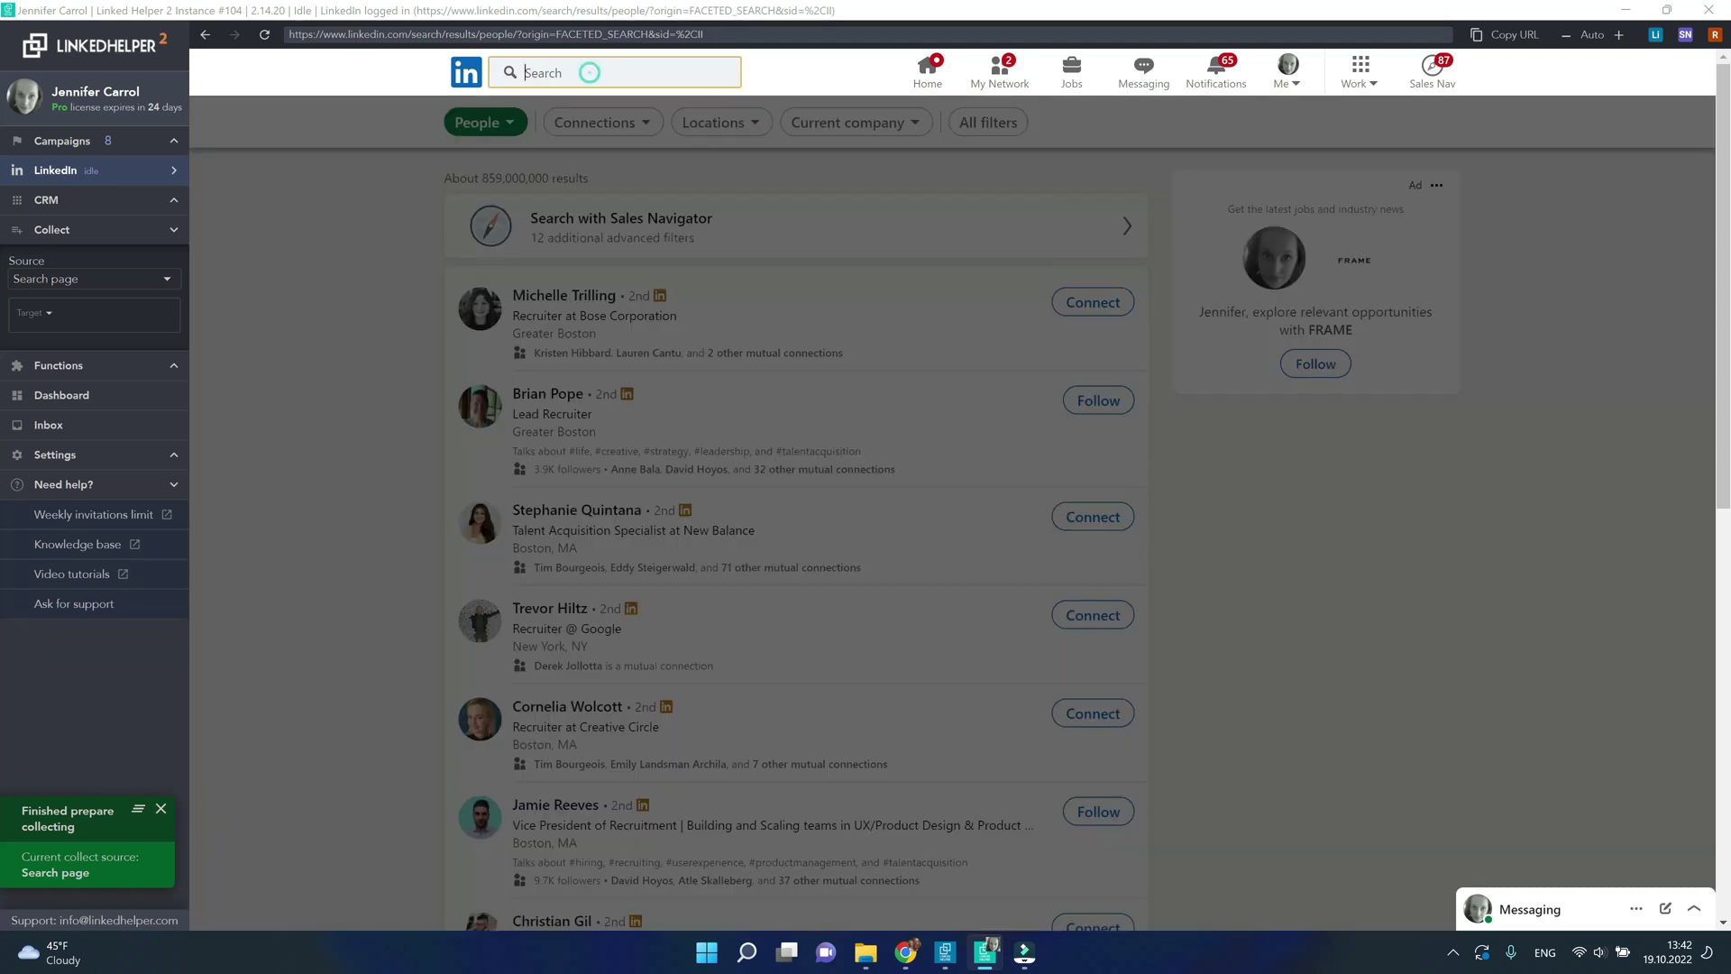
Search people for CEO, limited to 2nd and 3rd+ connections
type("CEO")
key("Return")
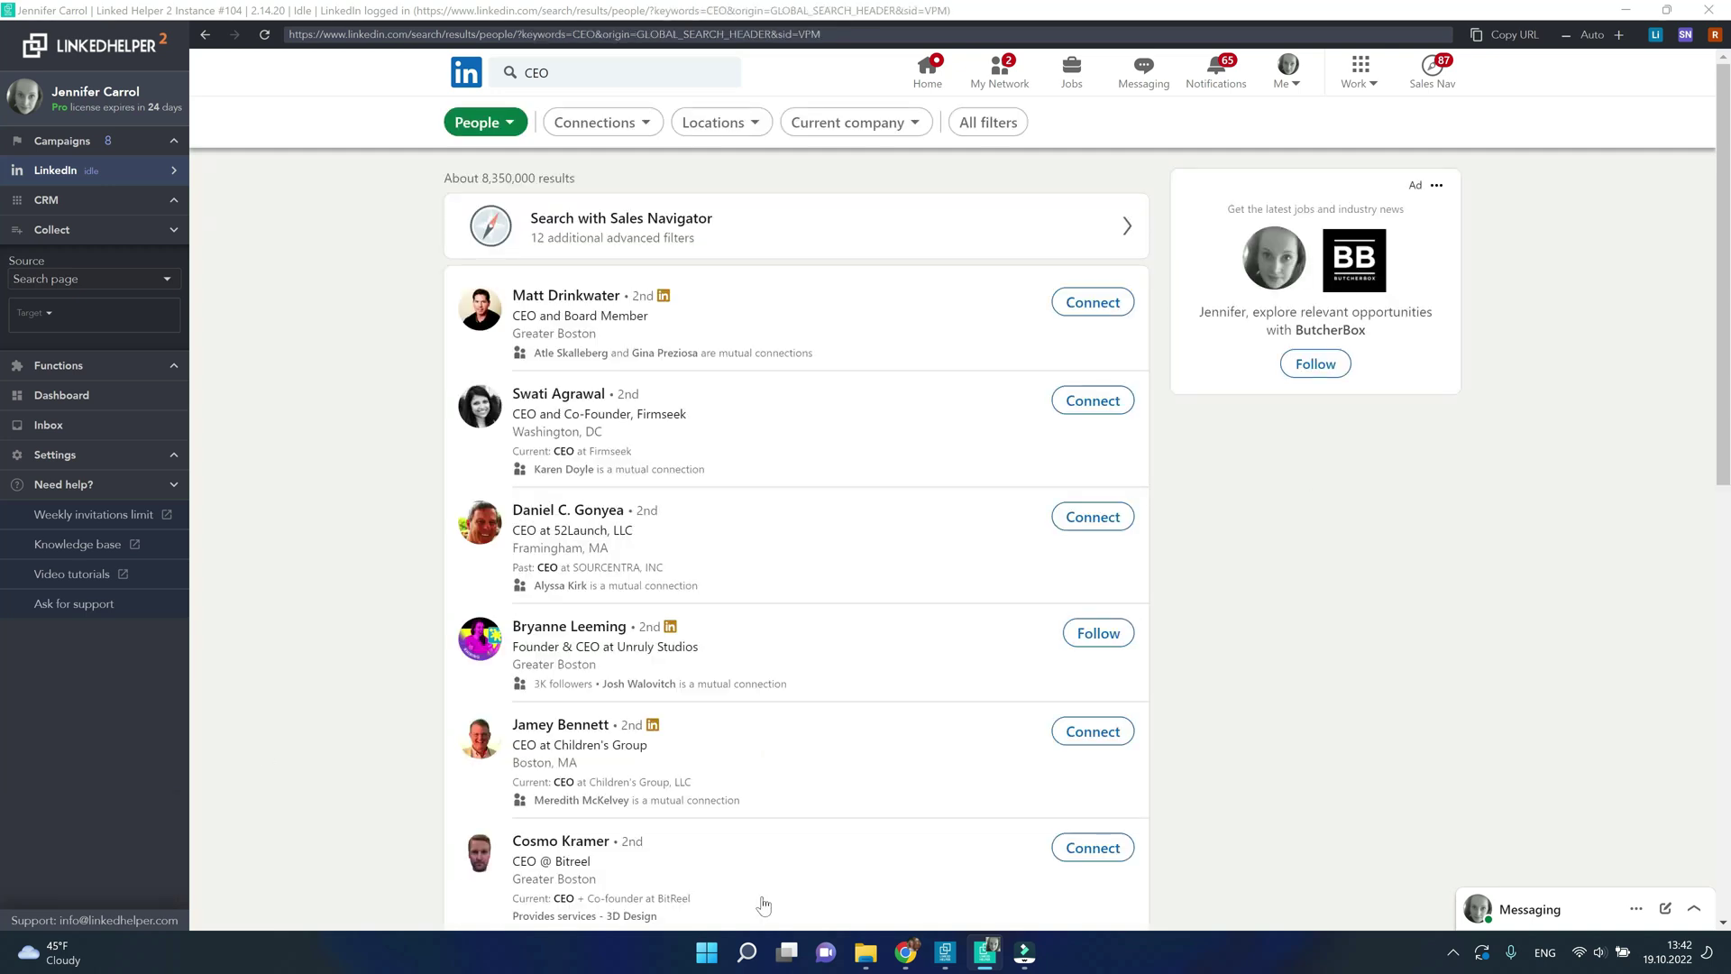
left_click(588, 126)
left_click(510, 216)
left_click(488, 252)
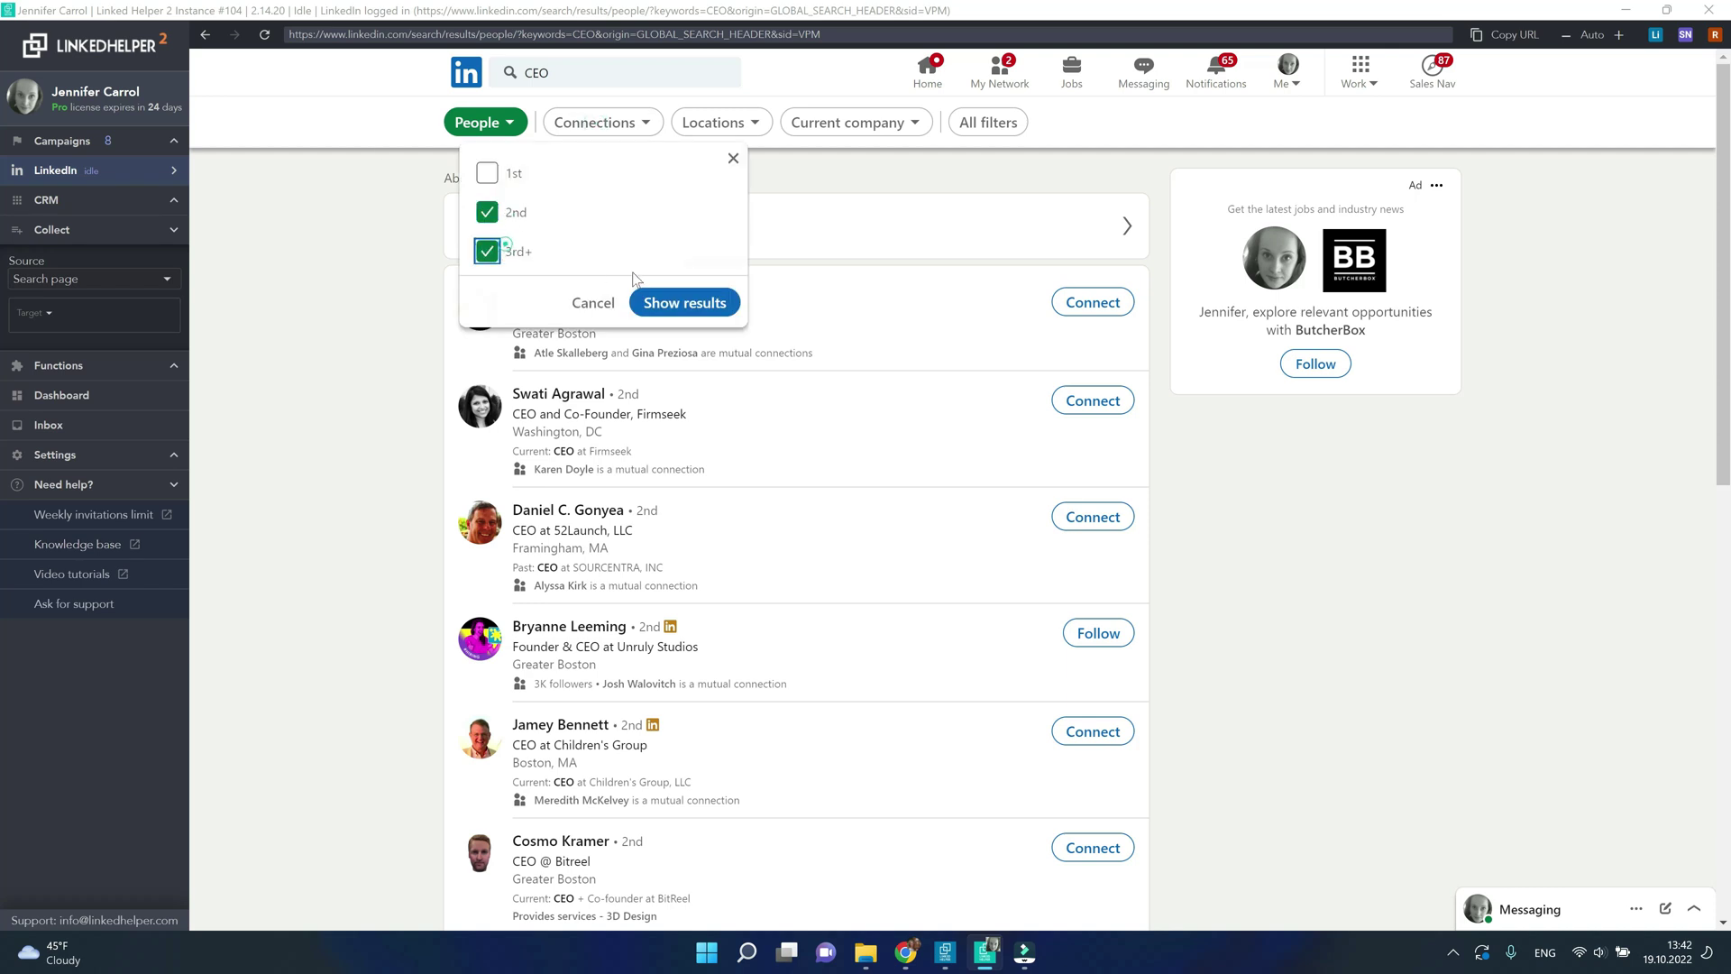
left_click(651, 302)
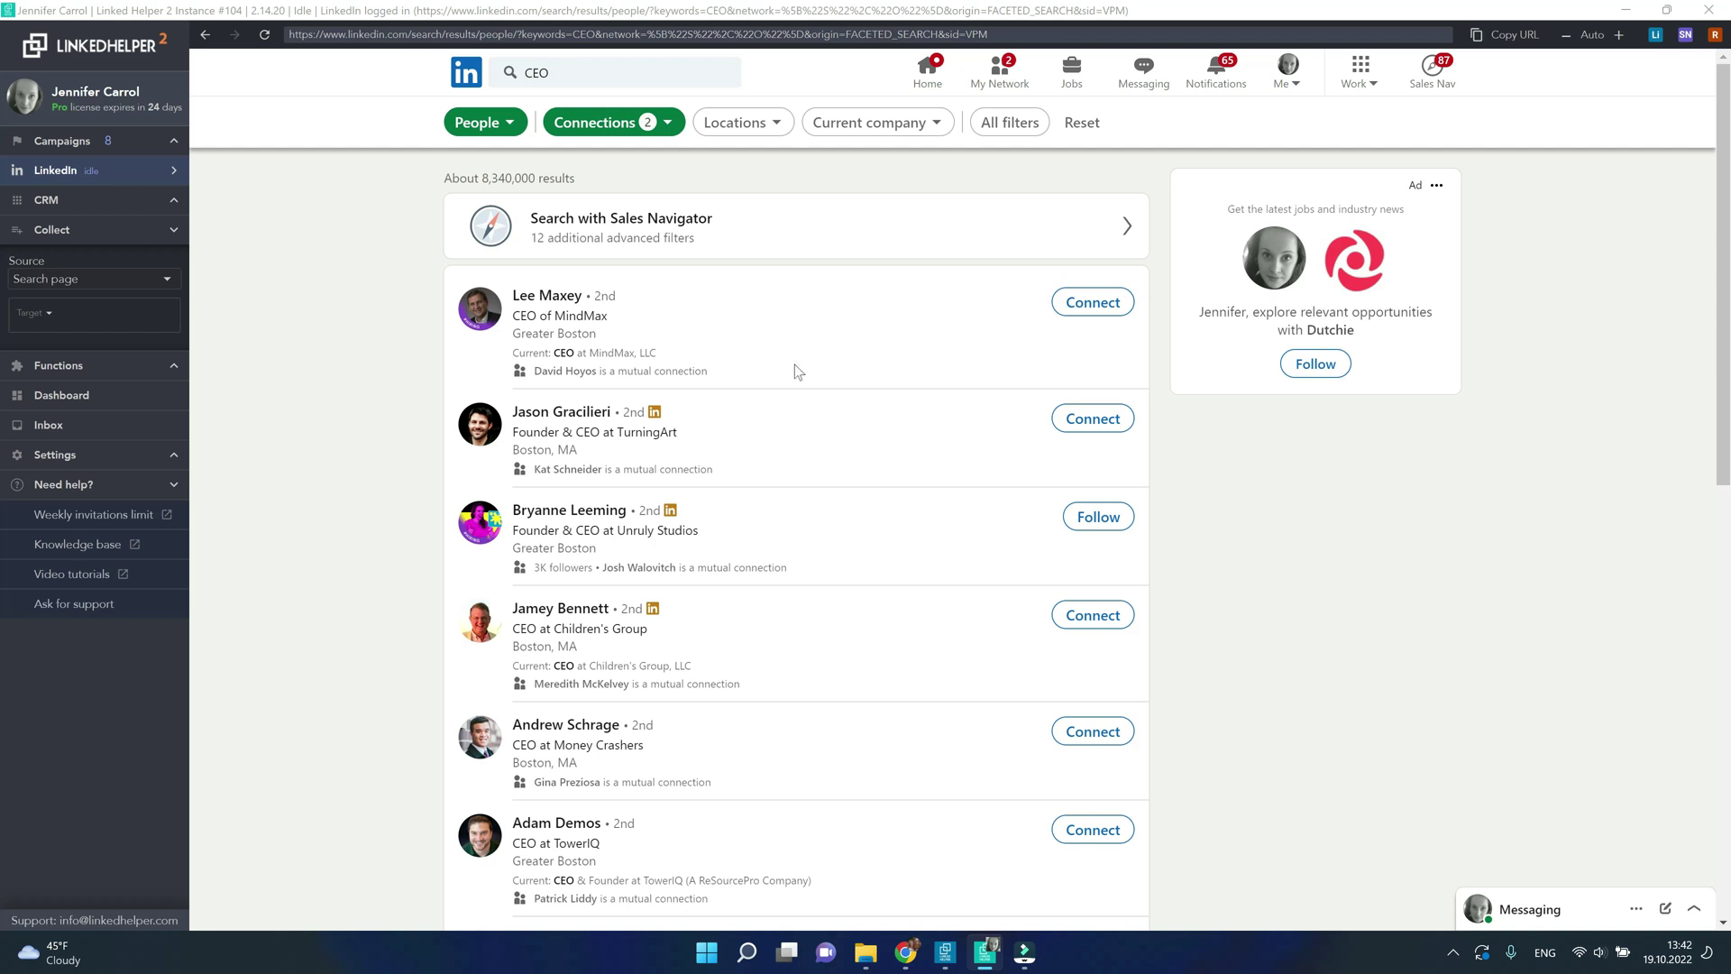
Add United States and Greater Boston as location filters on the CEO results
left_click(767, 131)
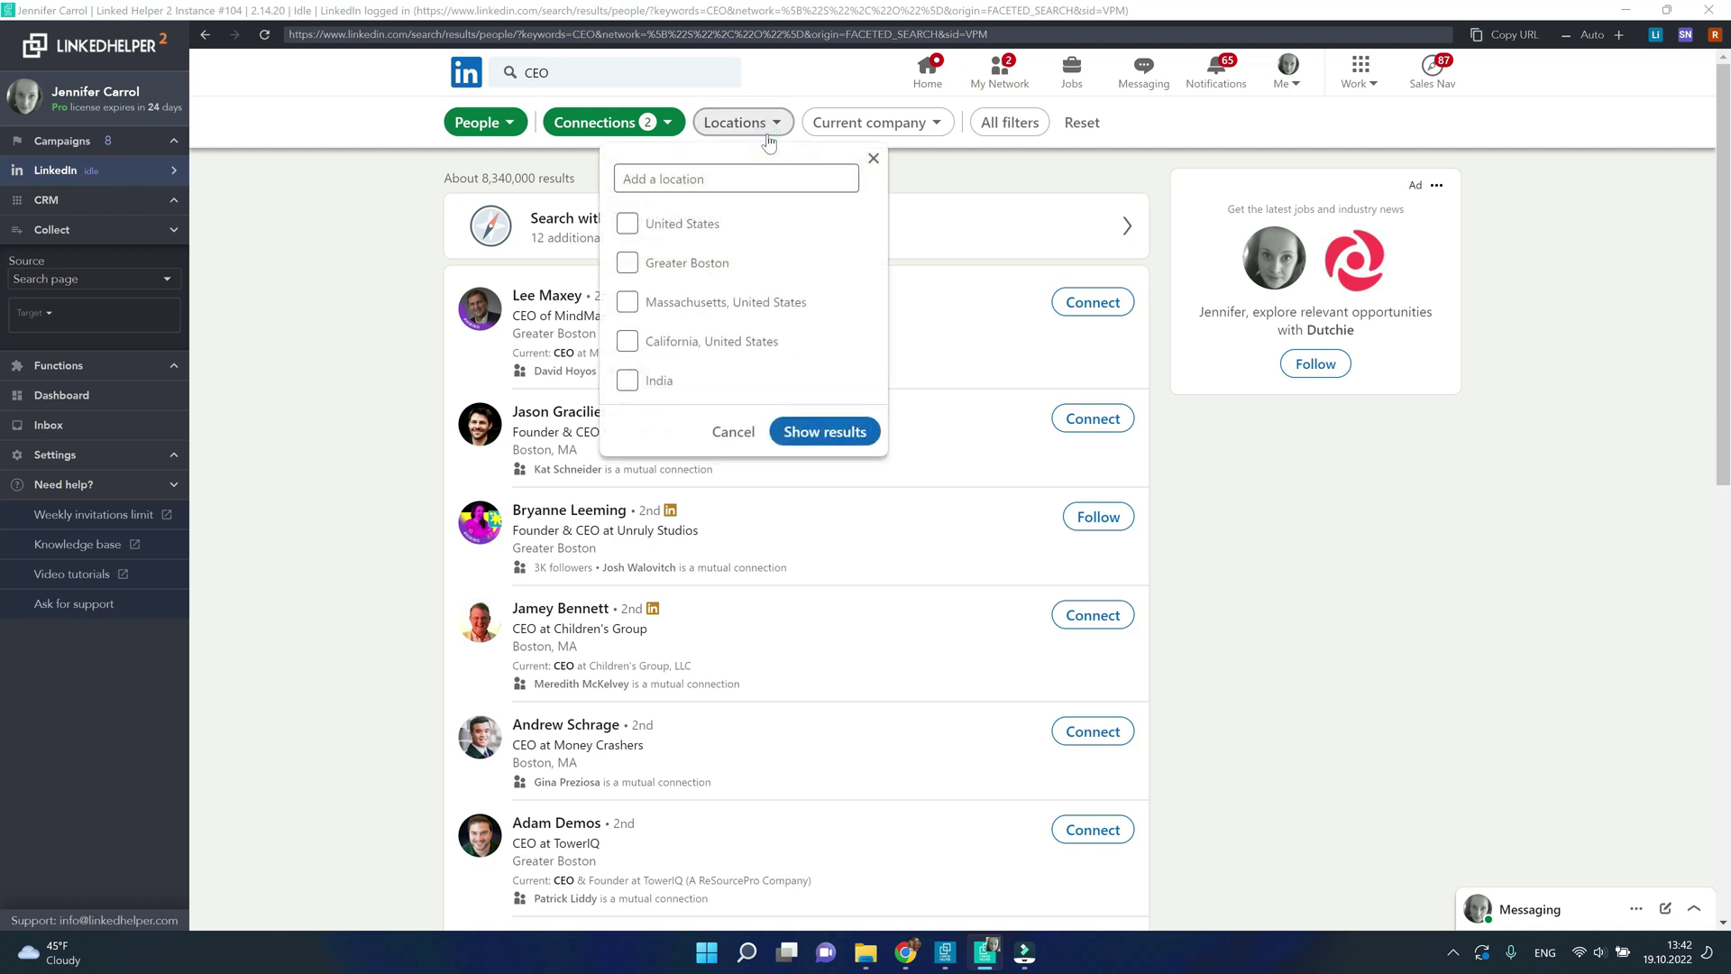
left_click(678, 230)
left_click(683, 258)
left_click(829, 432)
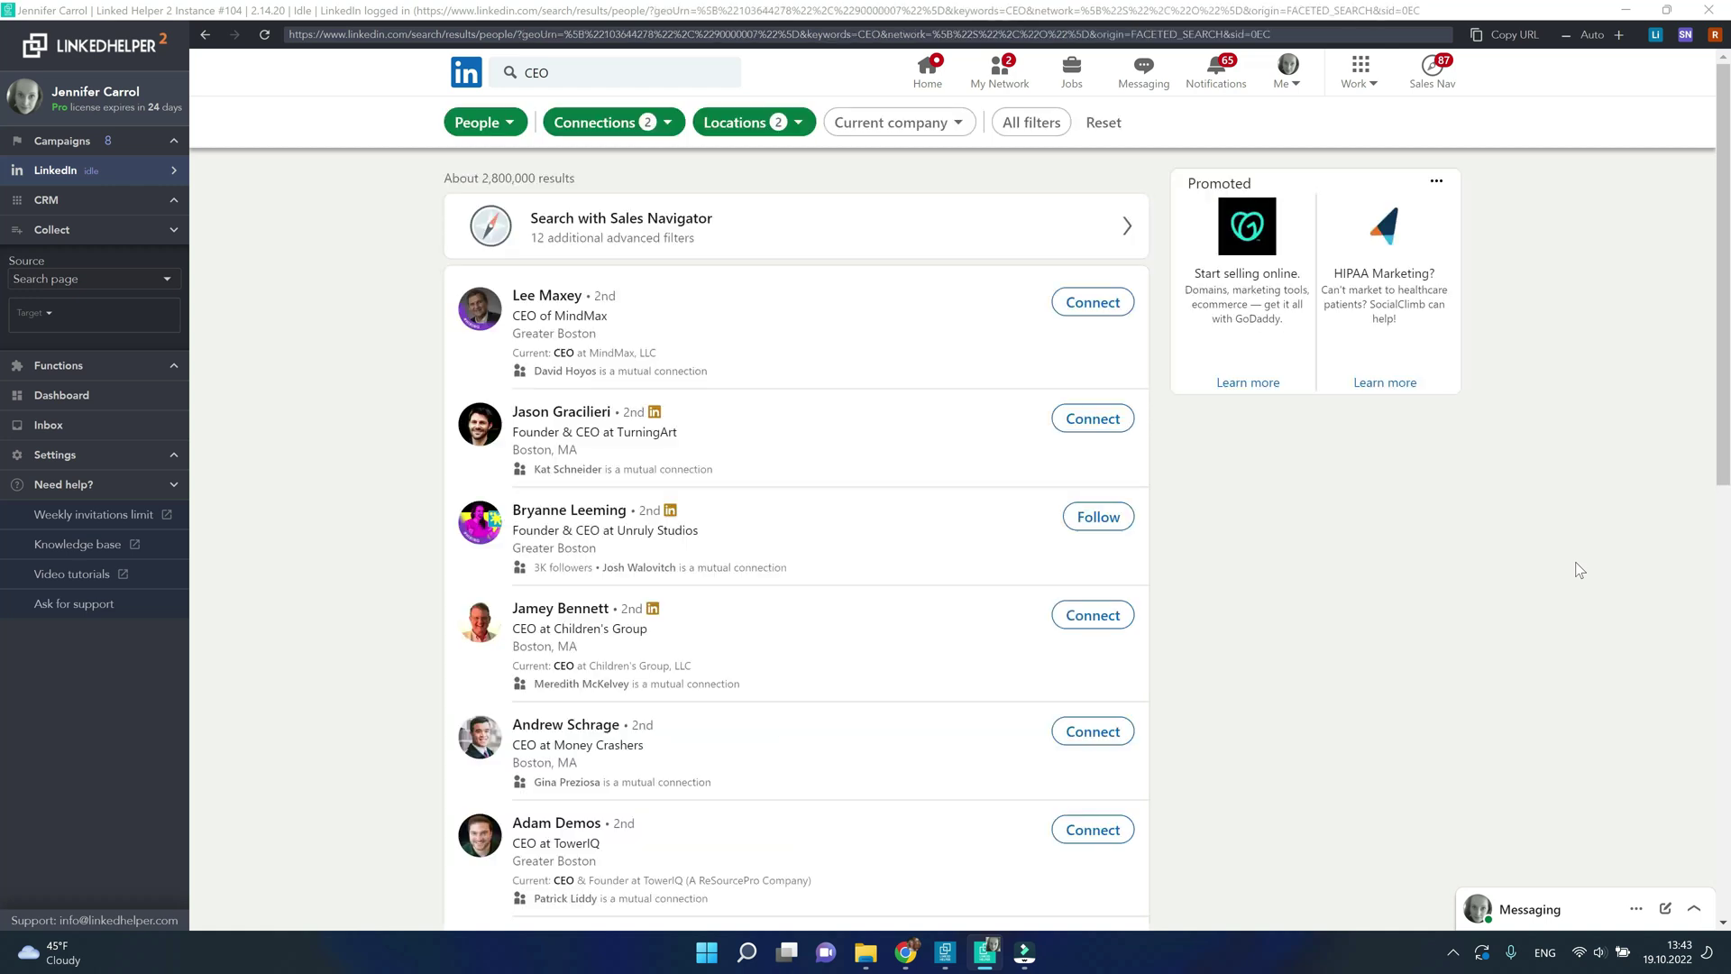
left_click(1025, 133)
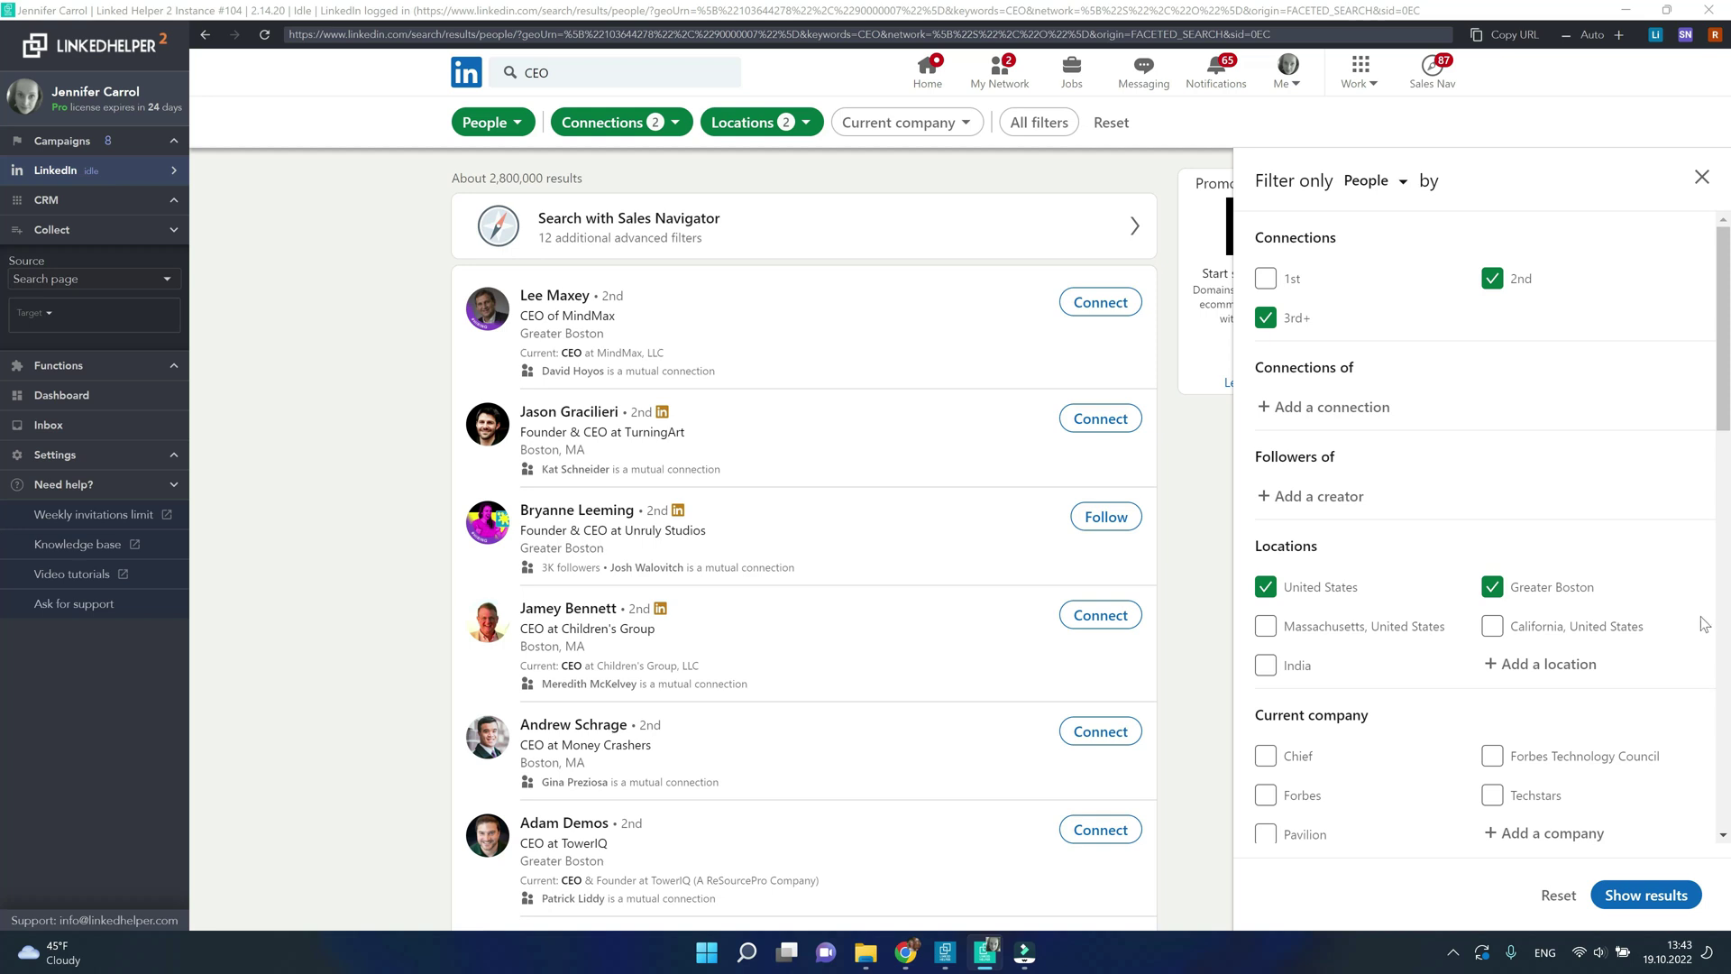
Add the Retail industry and English profile-language filters, cutting results to about 47,000
scroll(1704, 622, "down", 3)
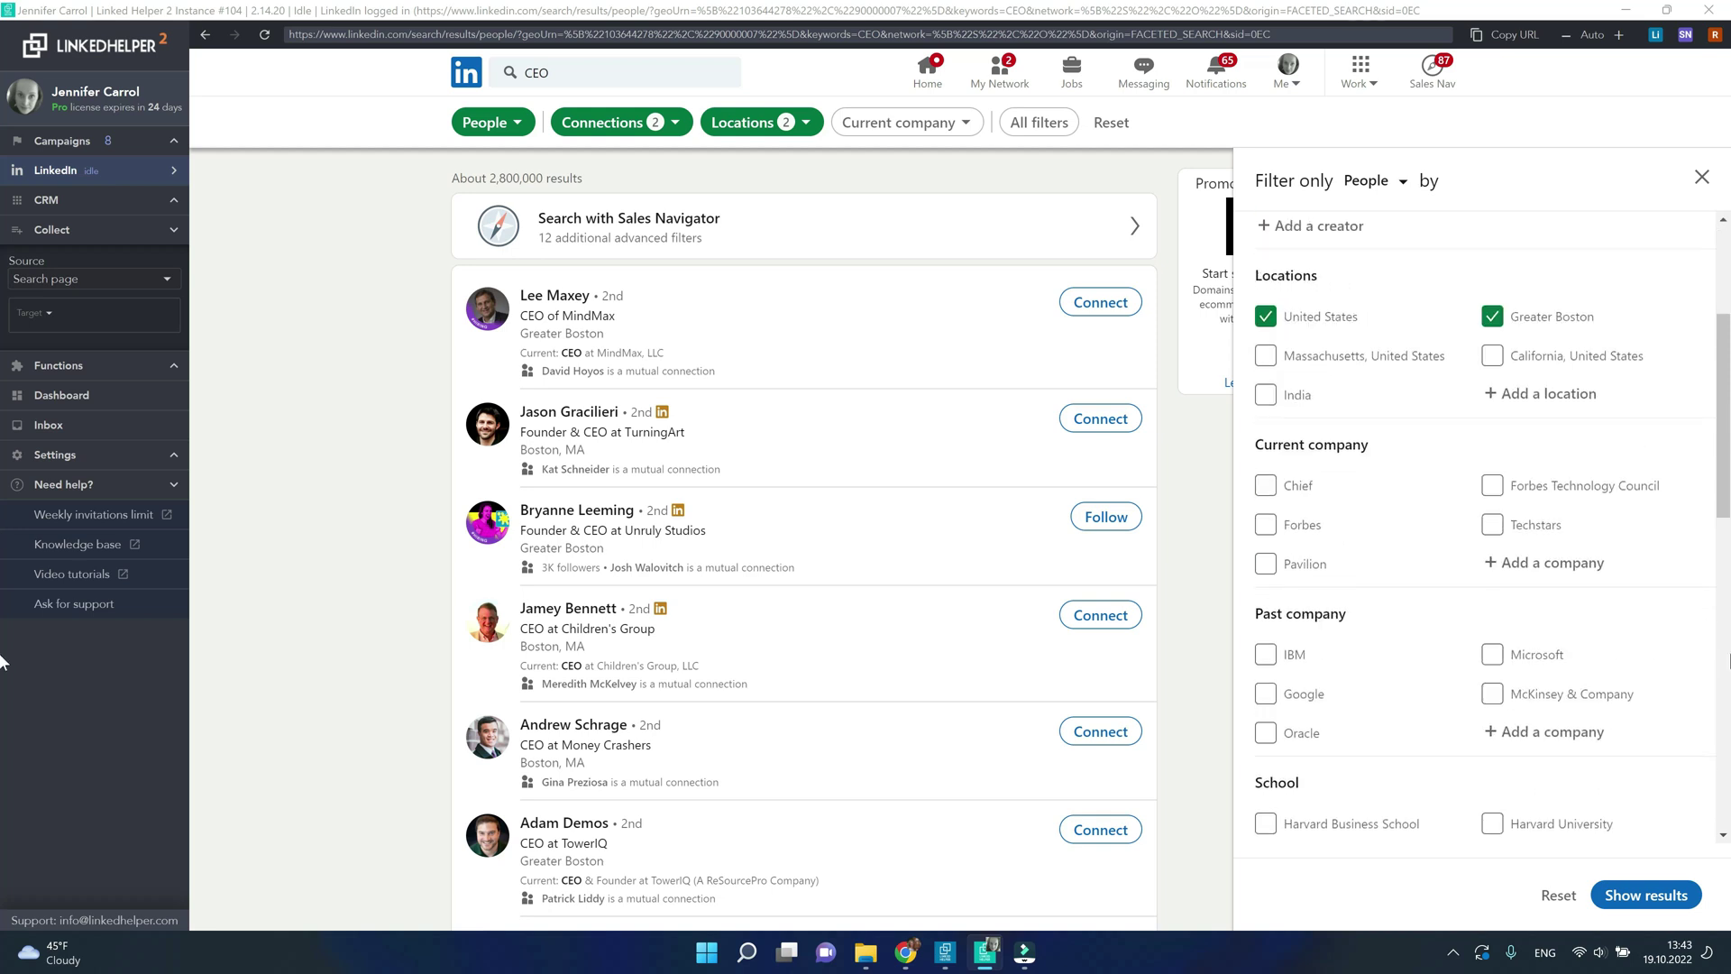
scroll(1713, 661, "down", 7)
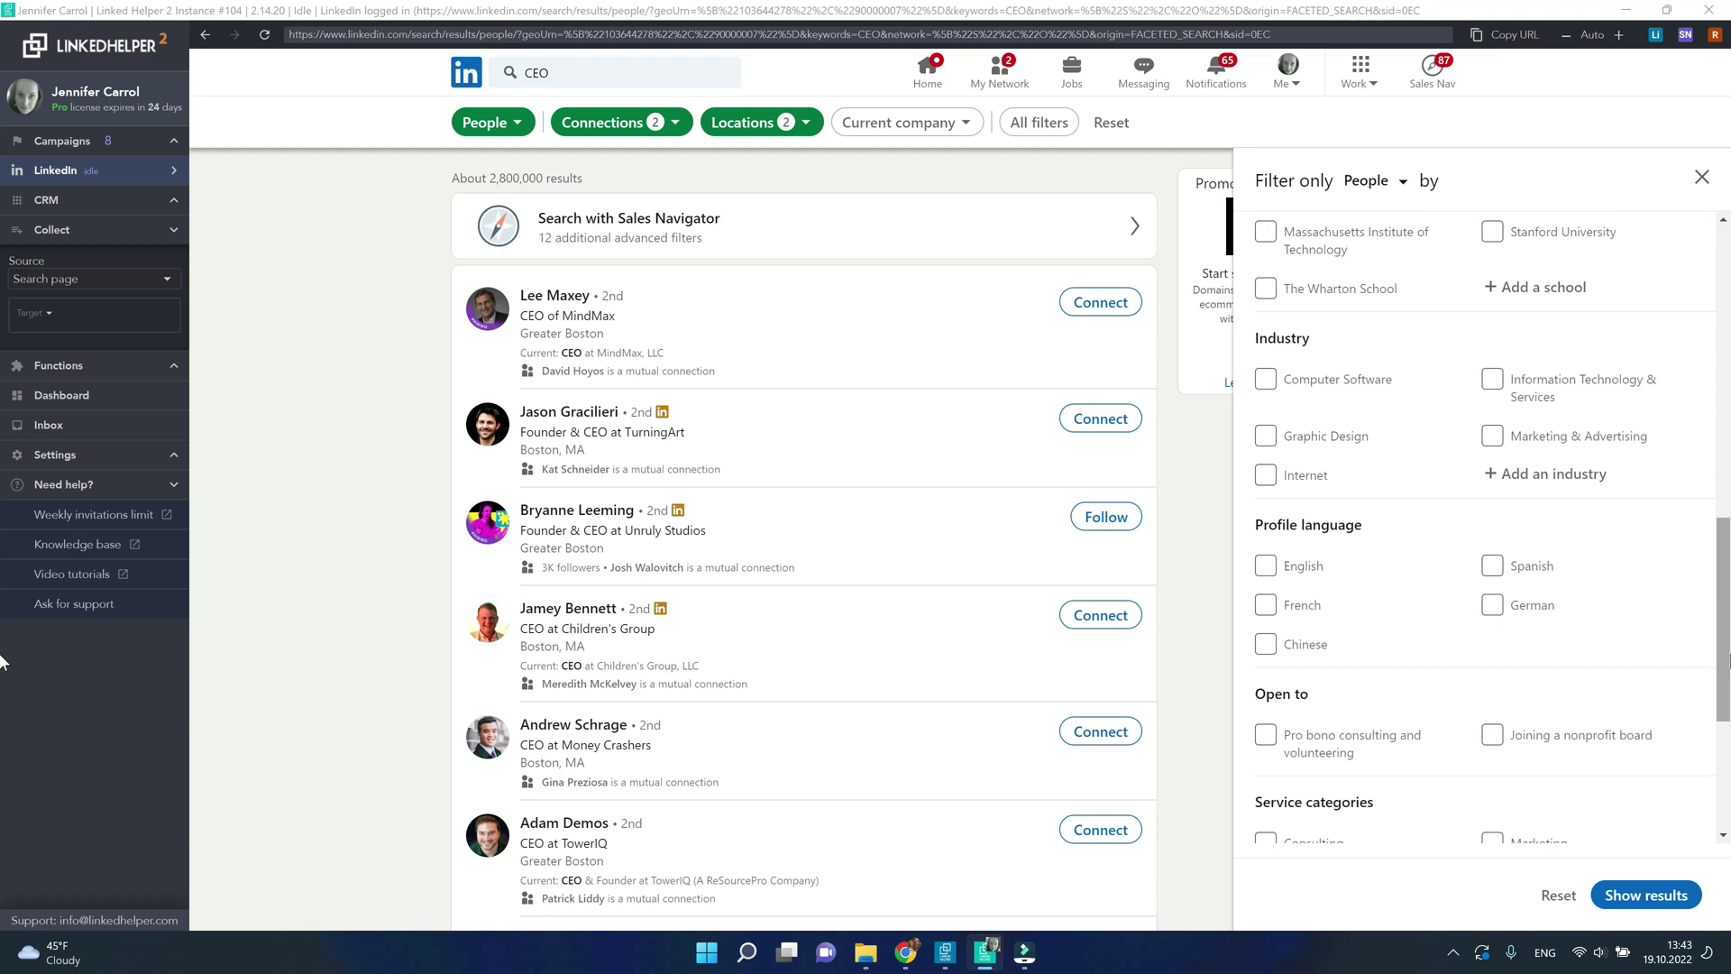
left_click(1544, 473)
type("Reta")
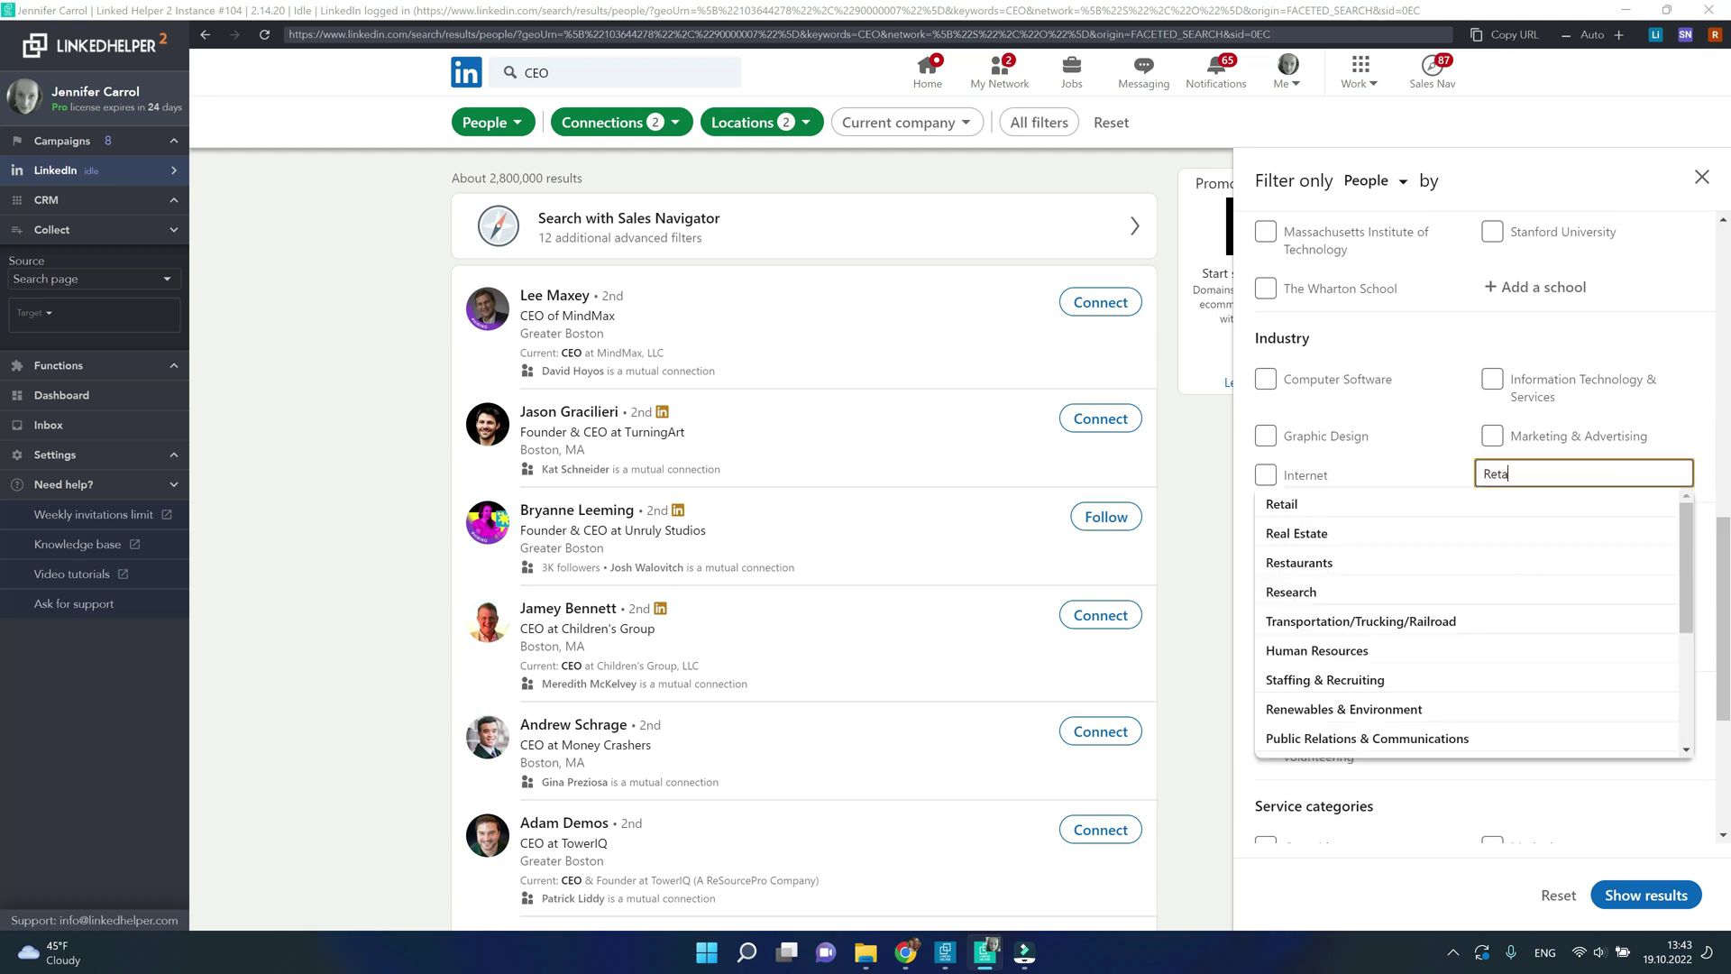
type("il")
left_click(1436, 503)
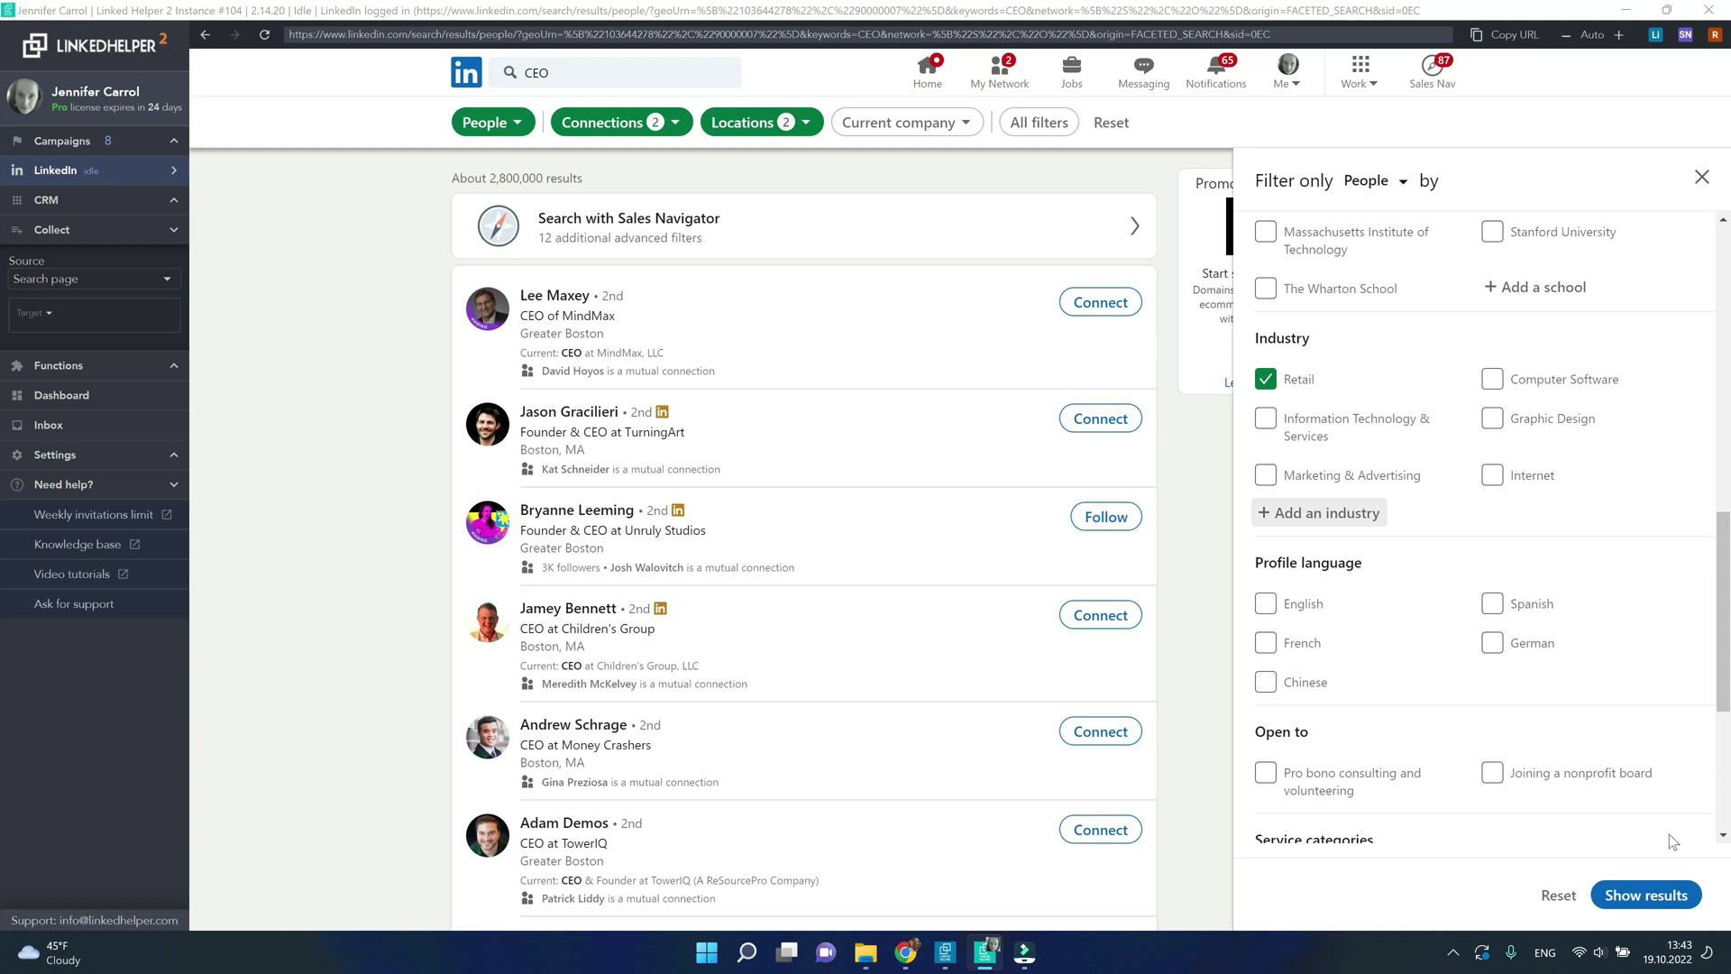
left_click(1265, 603)
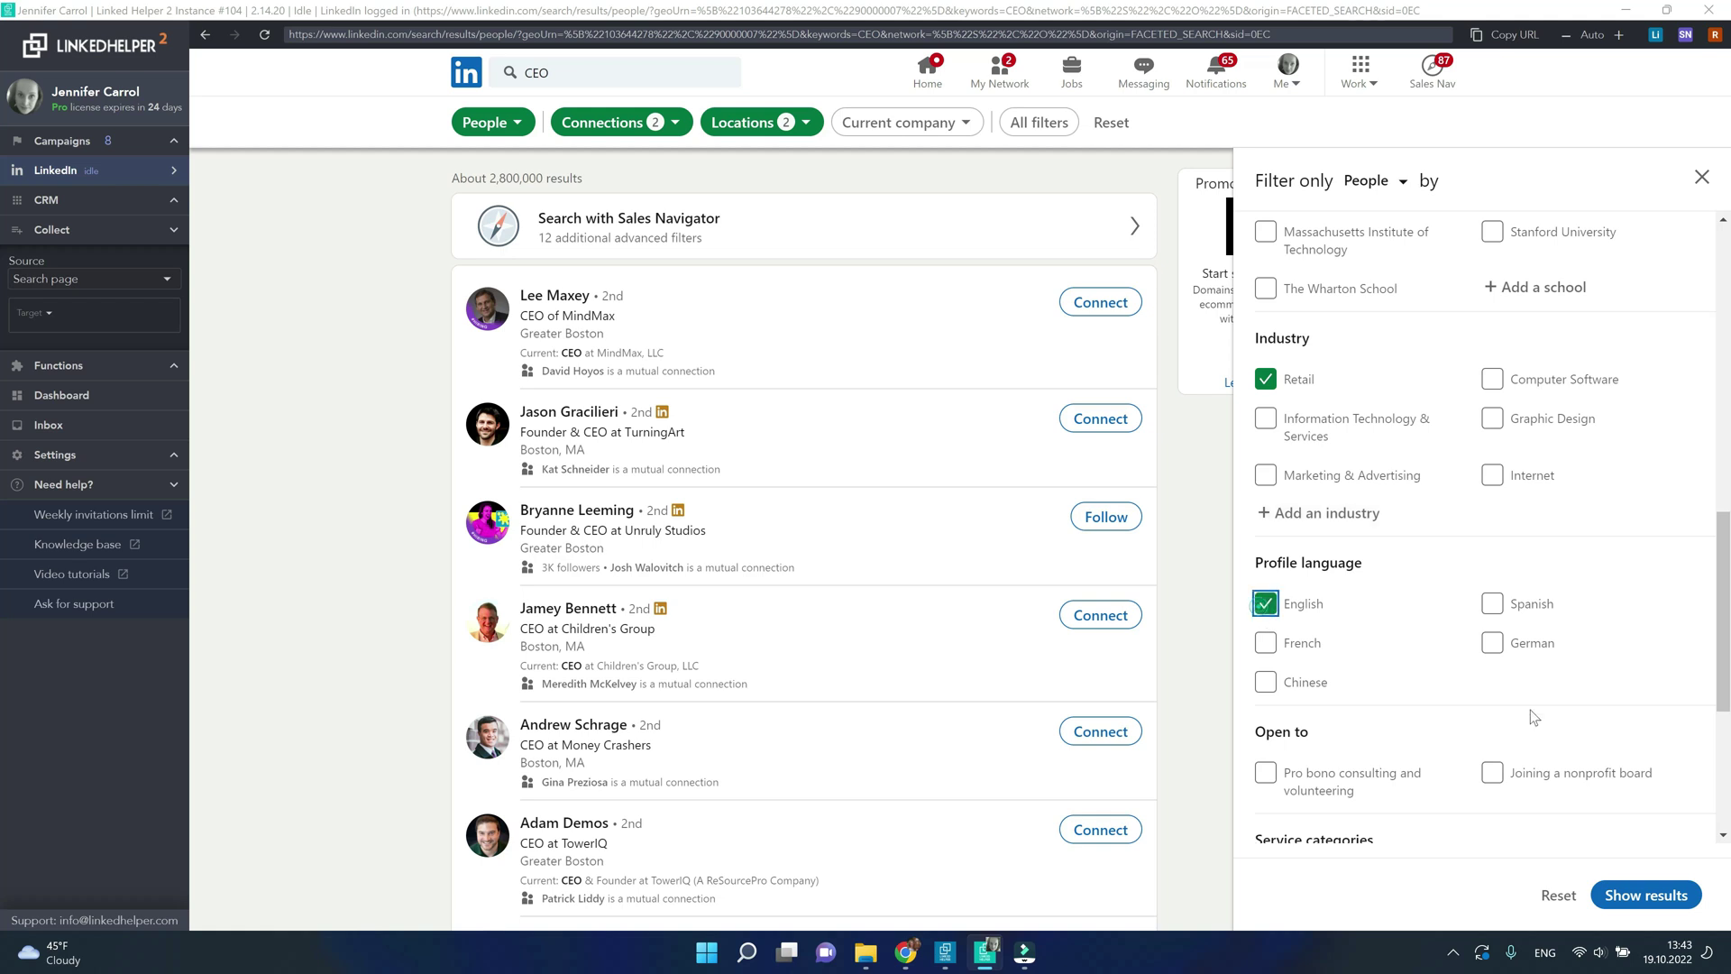
scroll(1577, 730, "down", 3)
scroll(1614, 745, "down", 1)
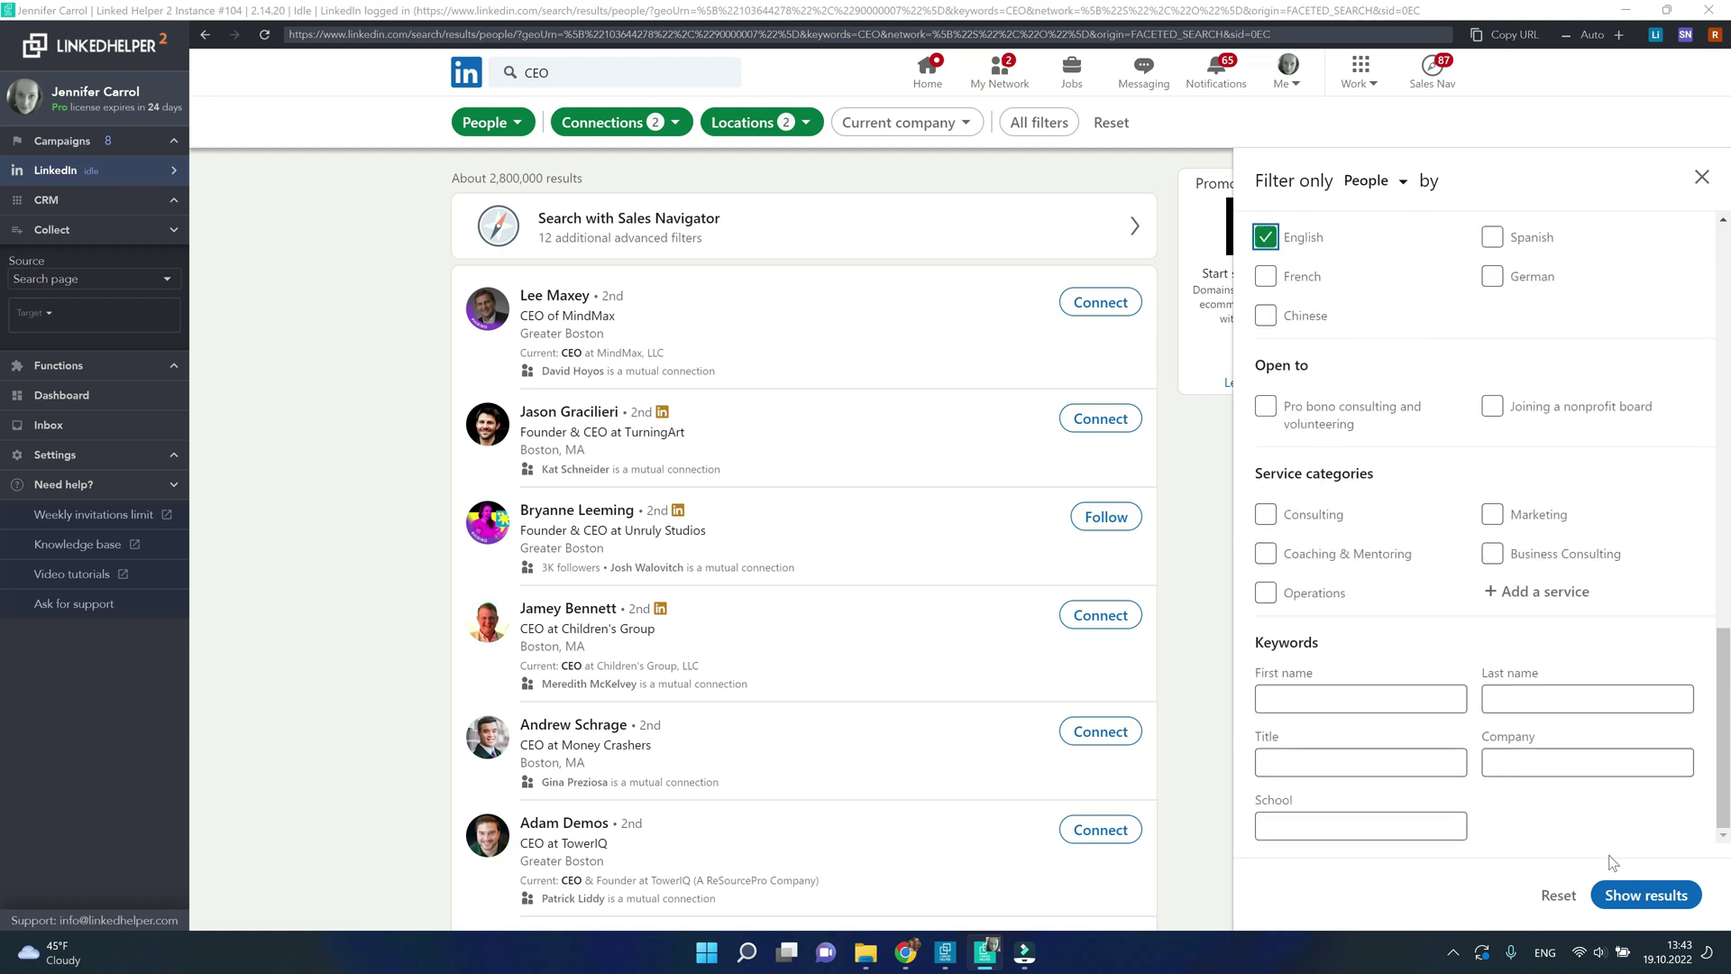
left_click(1622, 895)
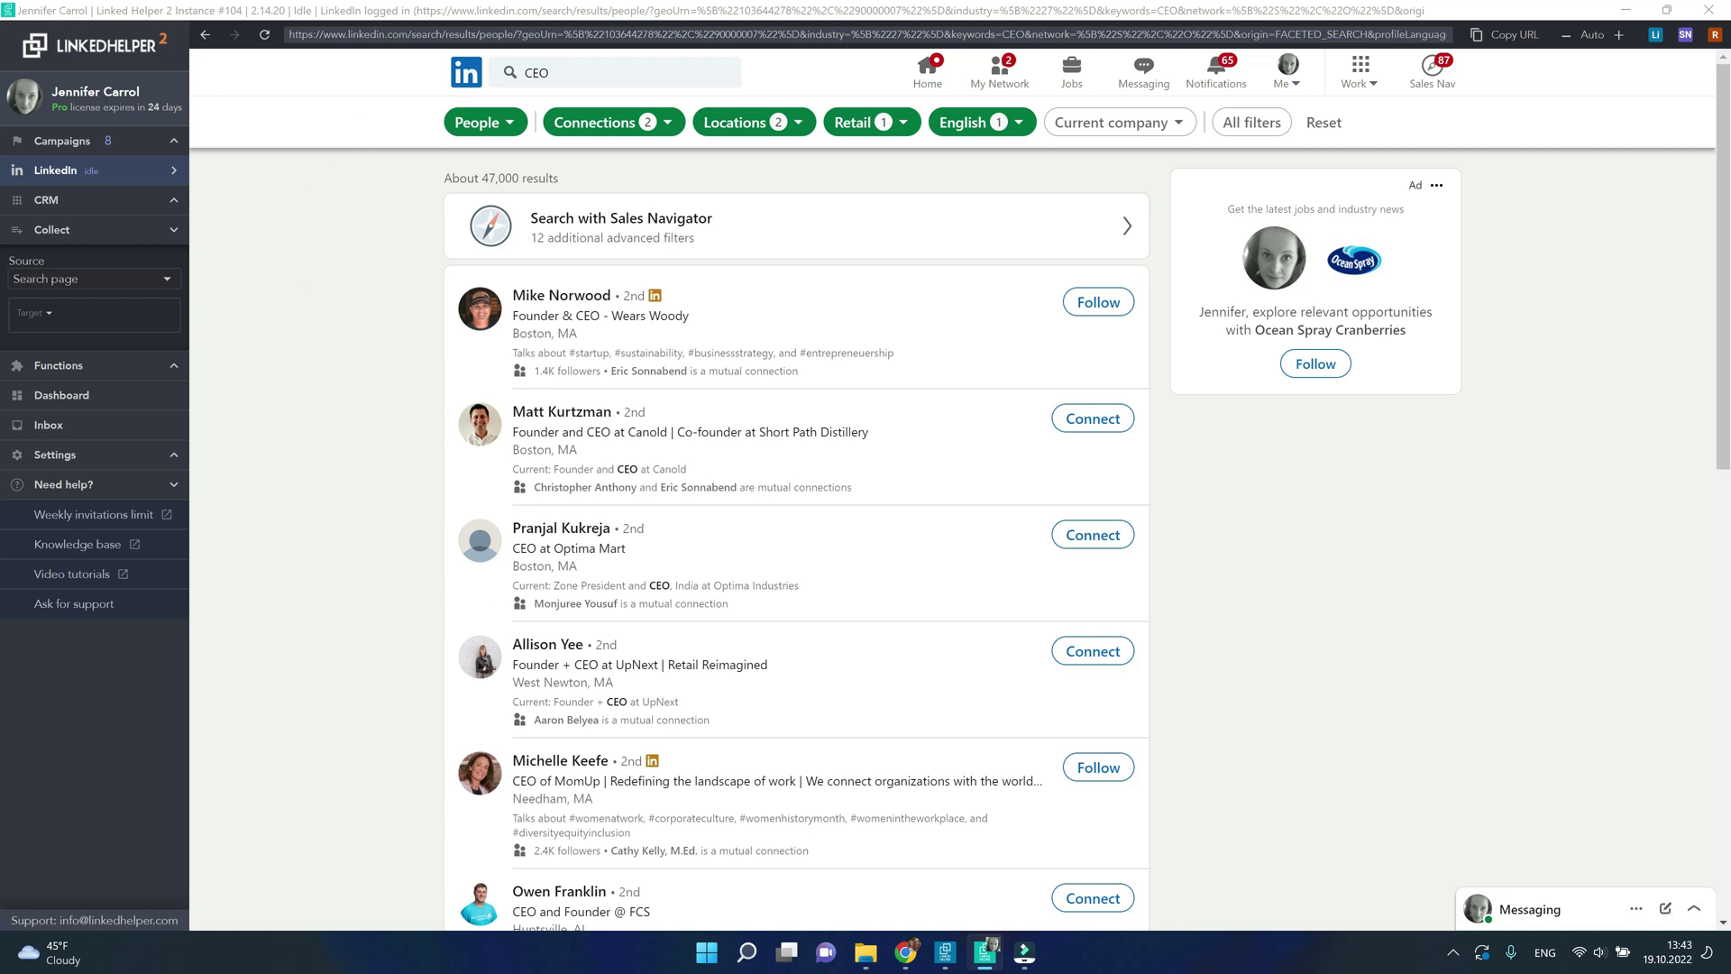
left_click(593, 78)
type("NOT ")
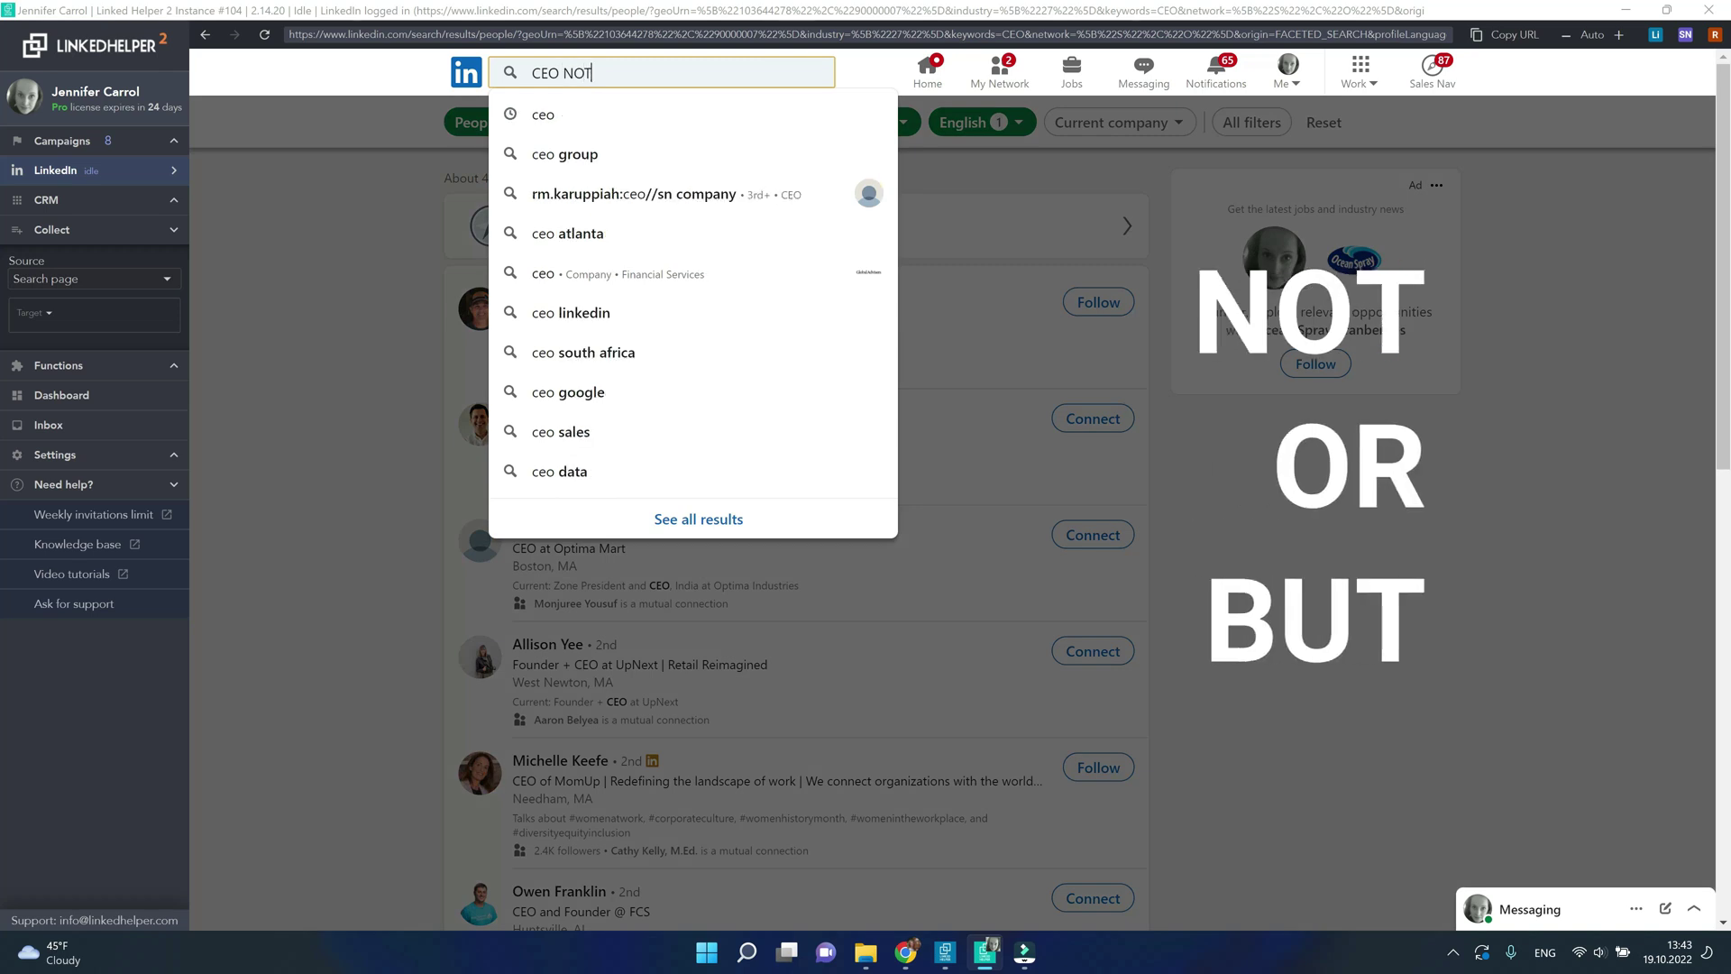
type("Founder")
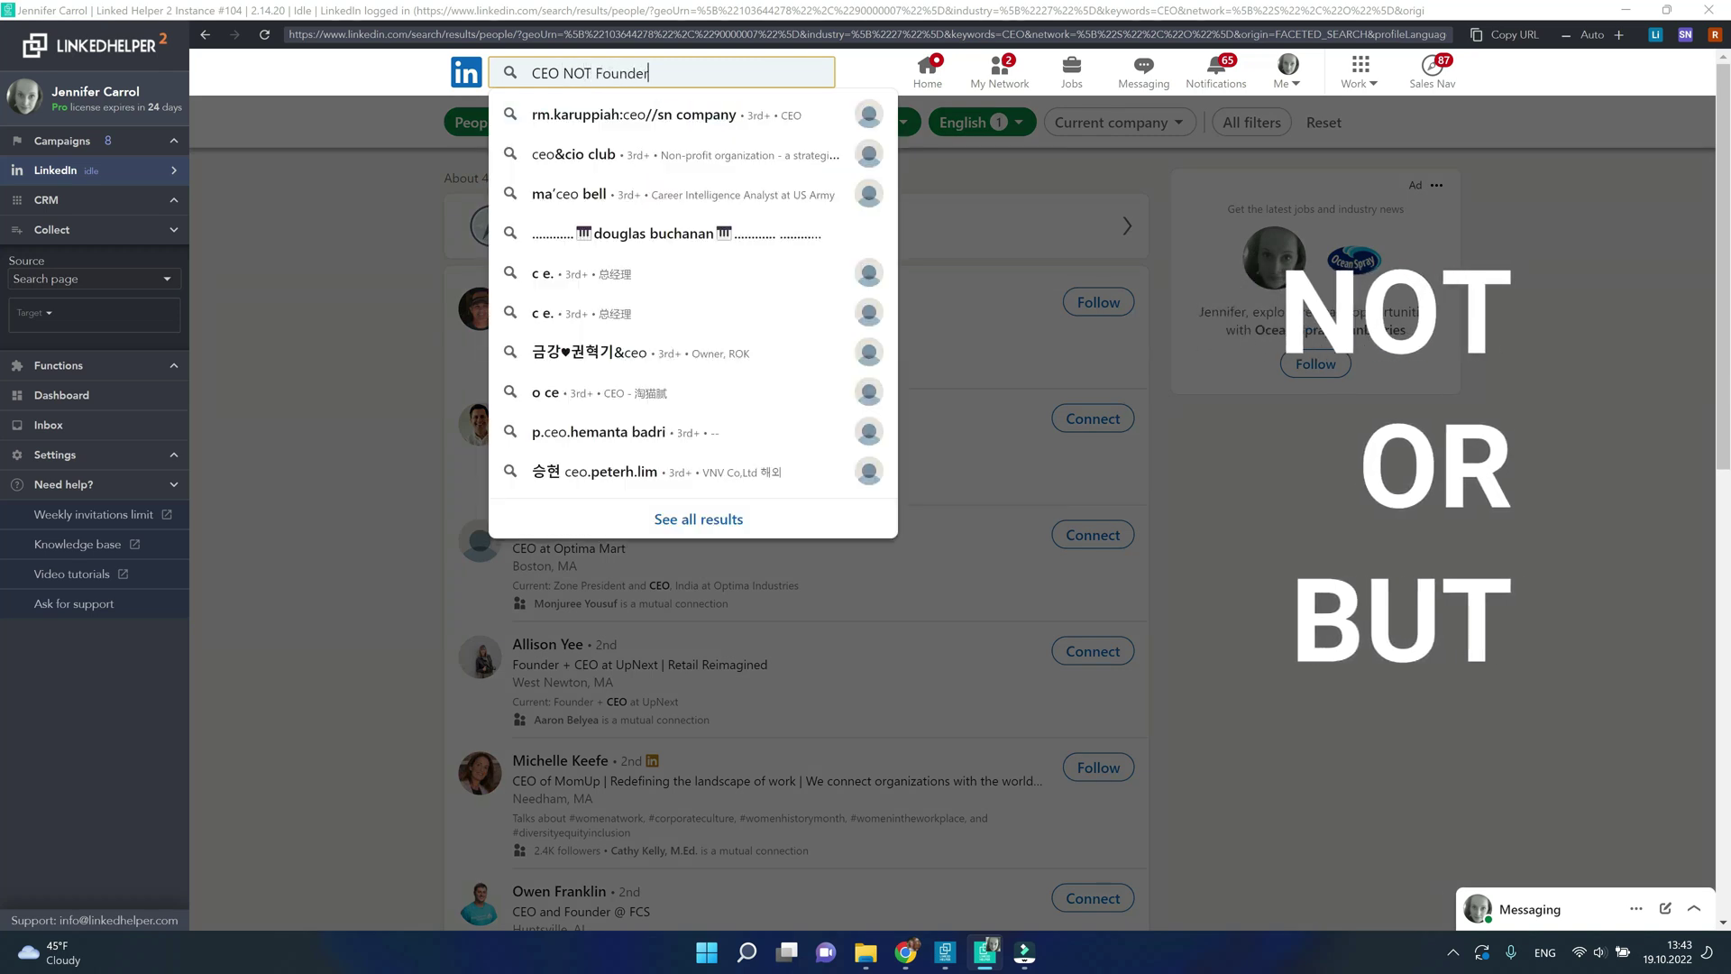
key("Return")
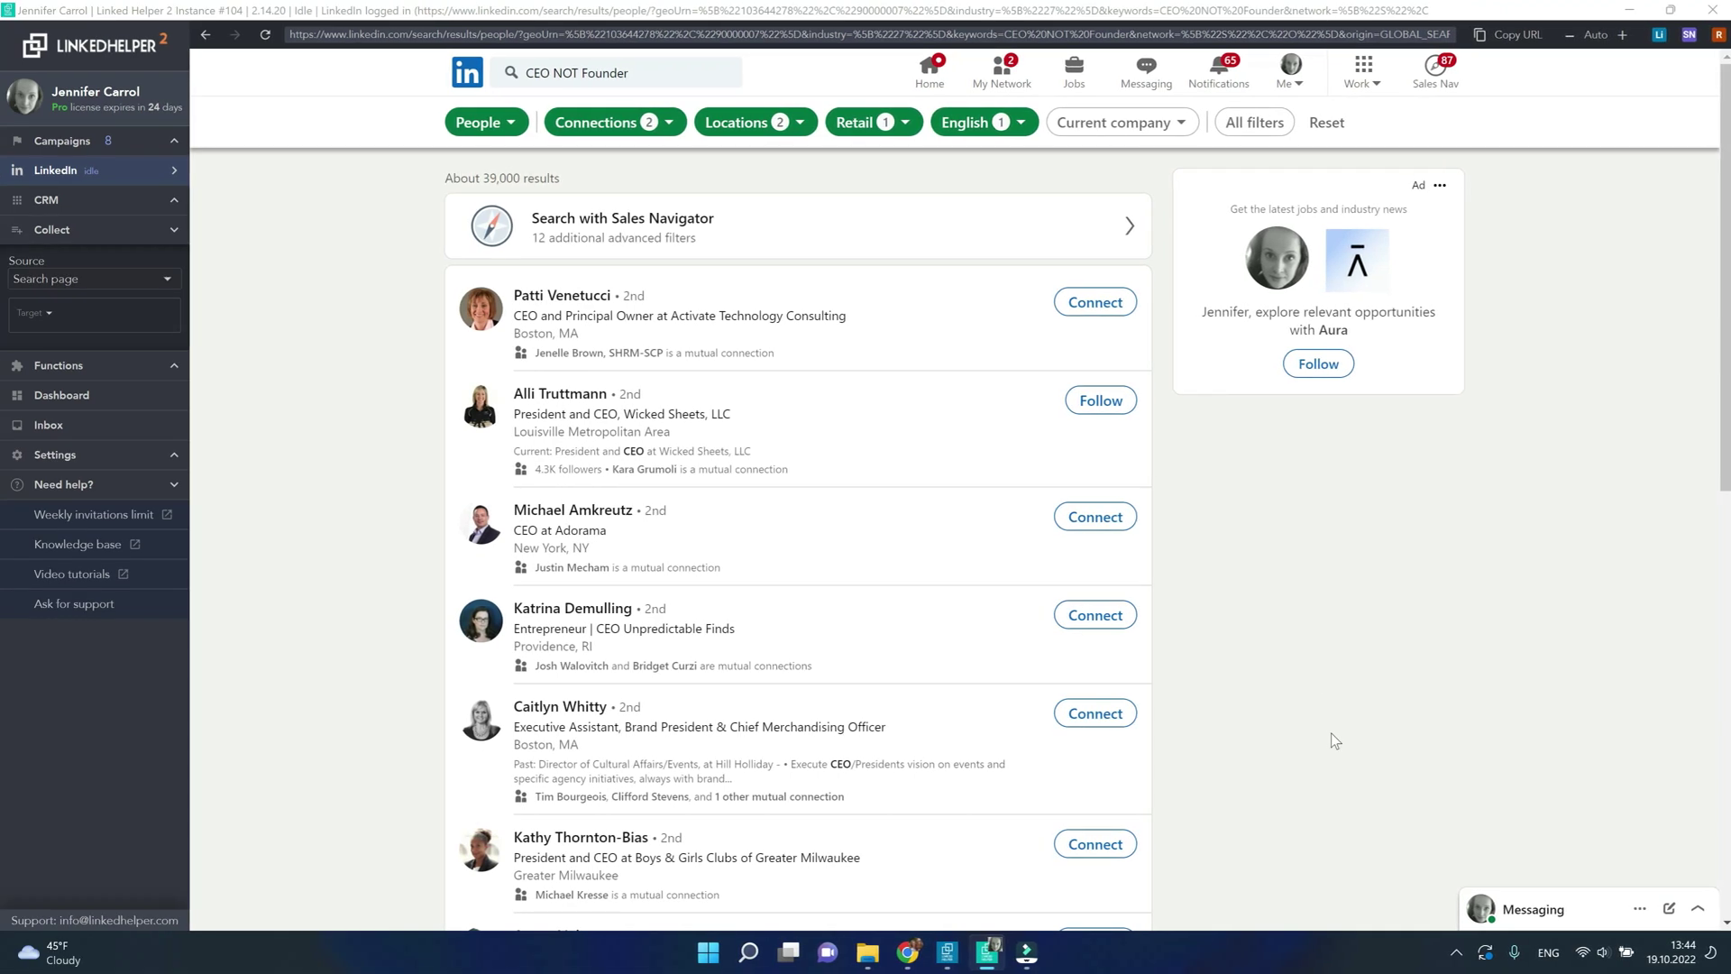
scroll(1331, 733, "down", 2)
scroll(1337, 740, "down", 2)
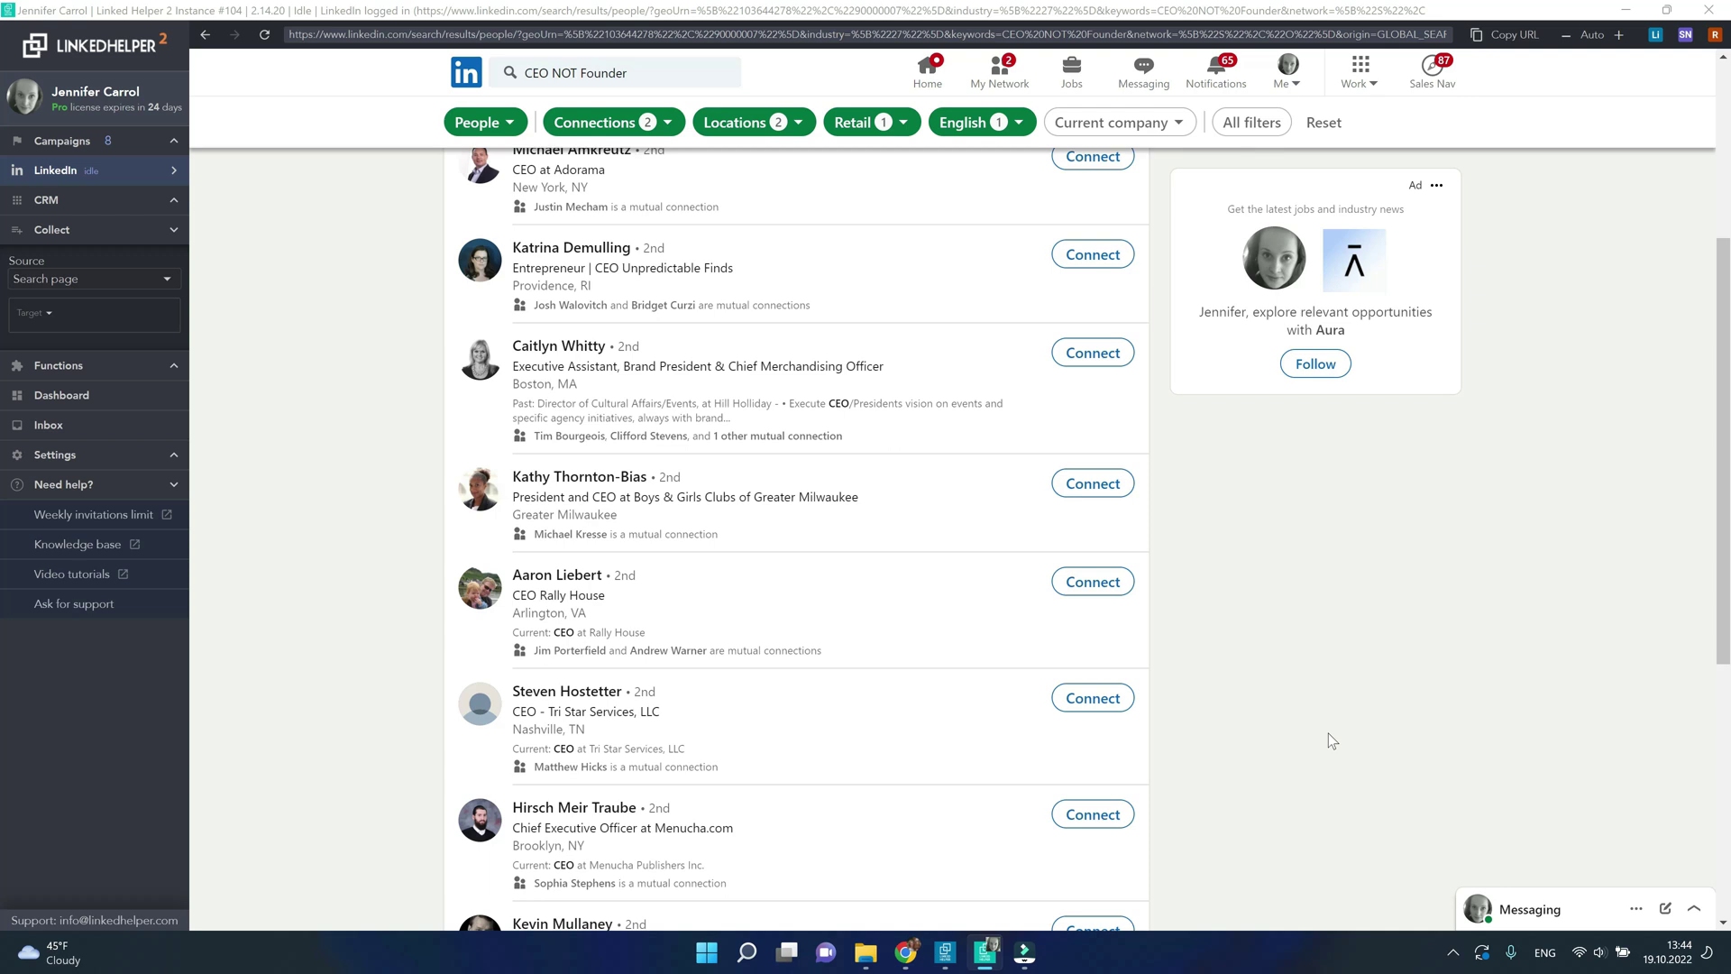
scroll(1328, 733, "up", 4)
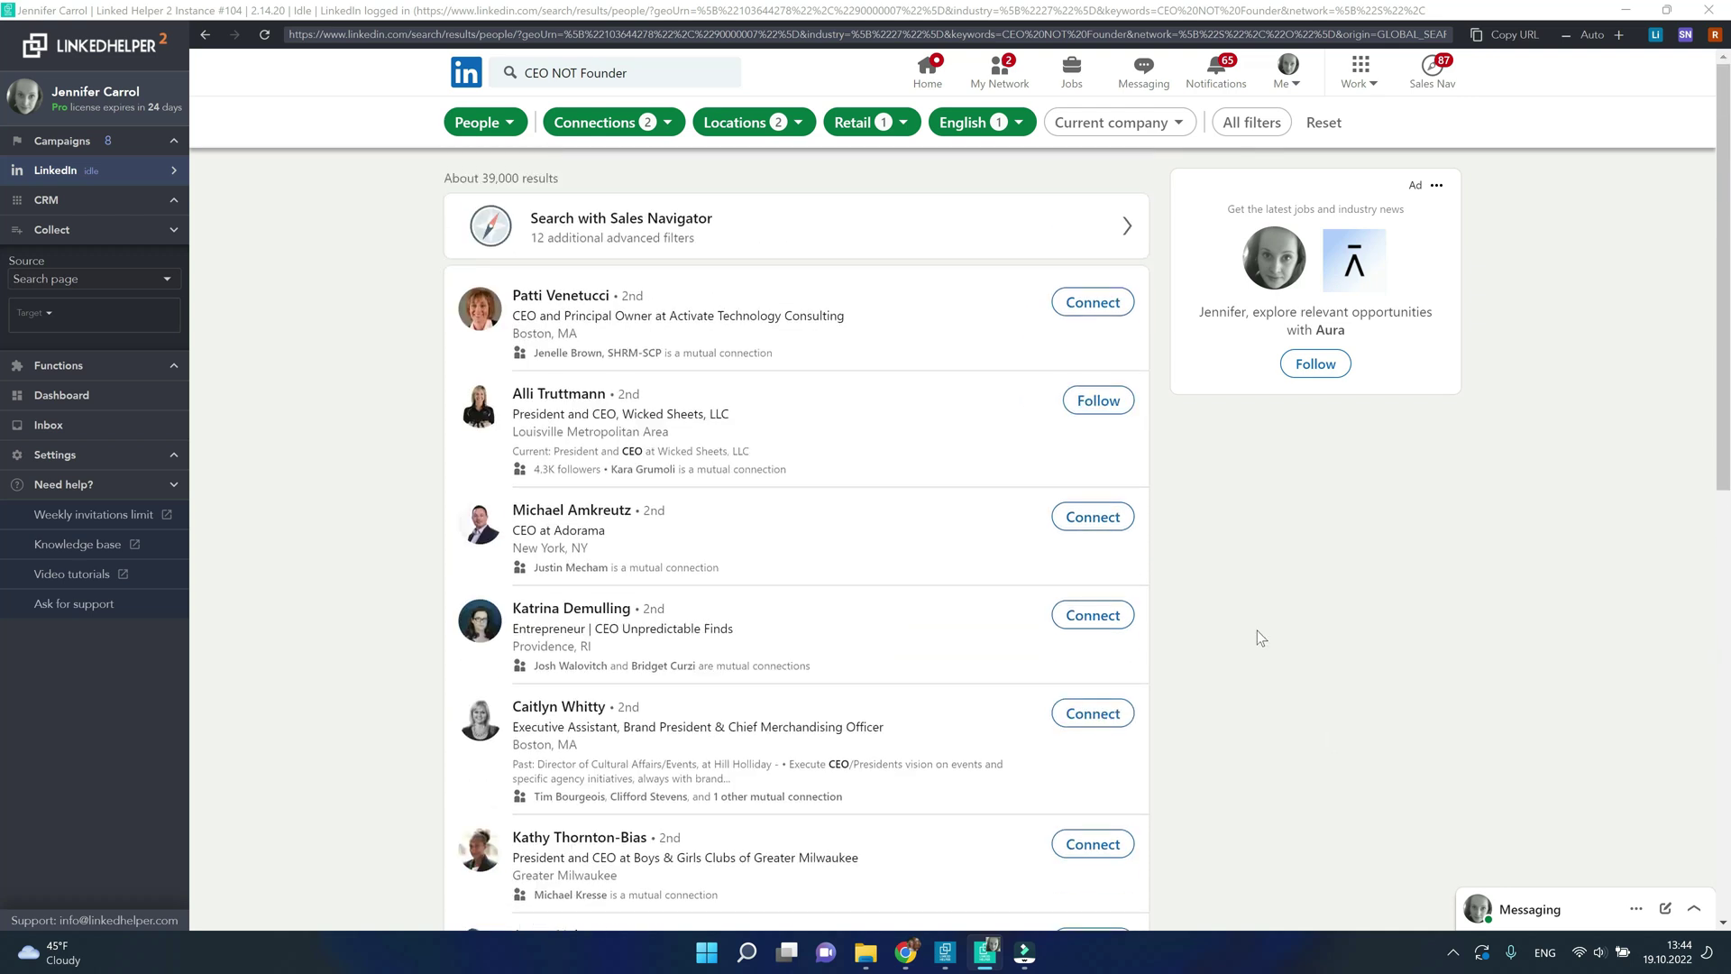
Replace the CEO NOT Founder query with 'Programmer AND Developer' and rerun the search
left_click(643, 71)
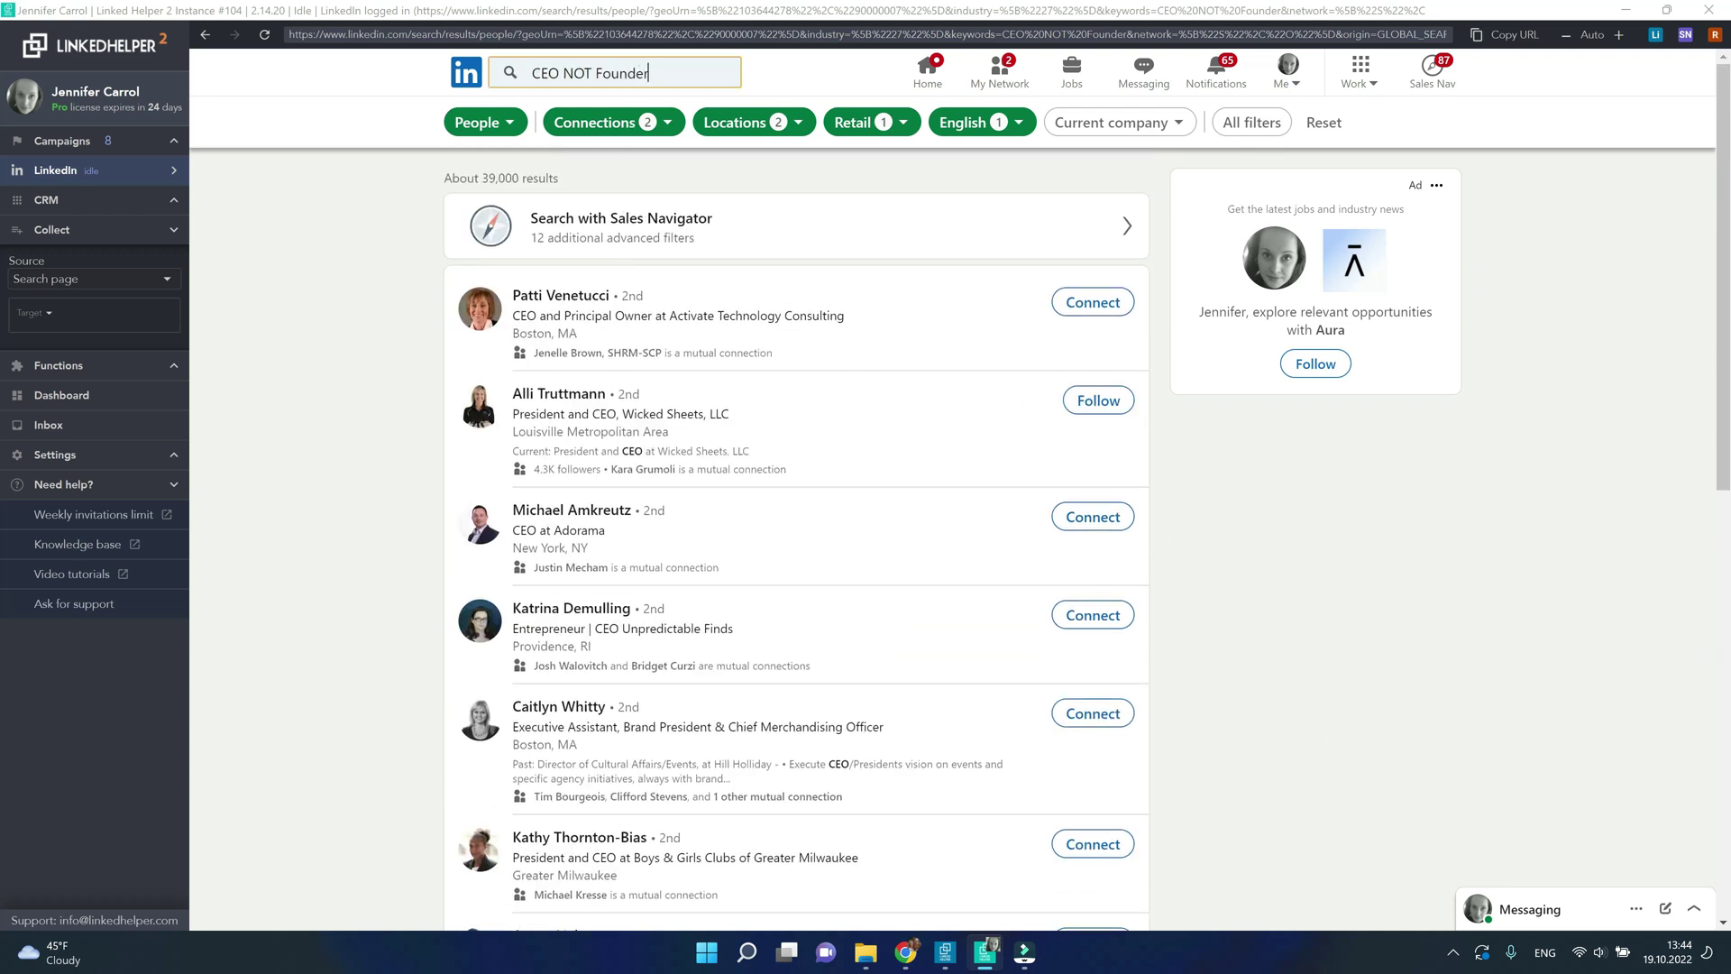
key("ctrl+a")
type("Programmer")
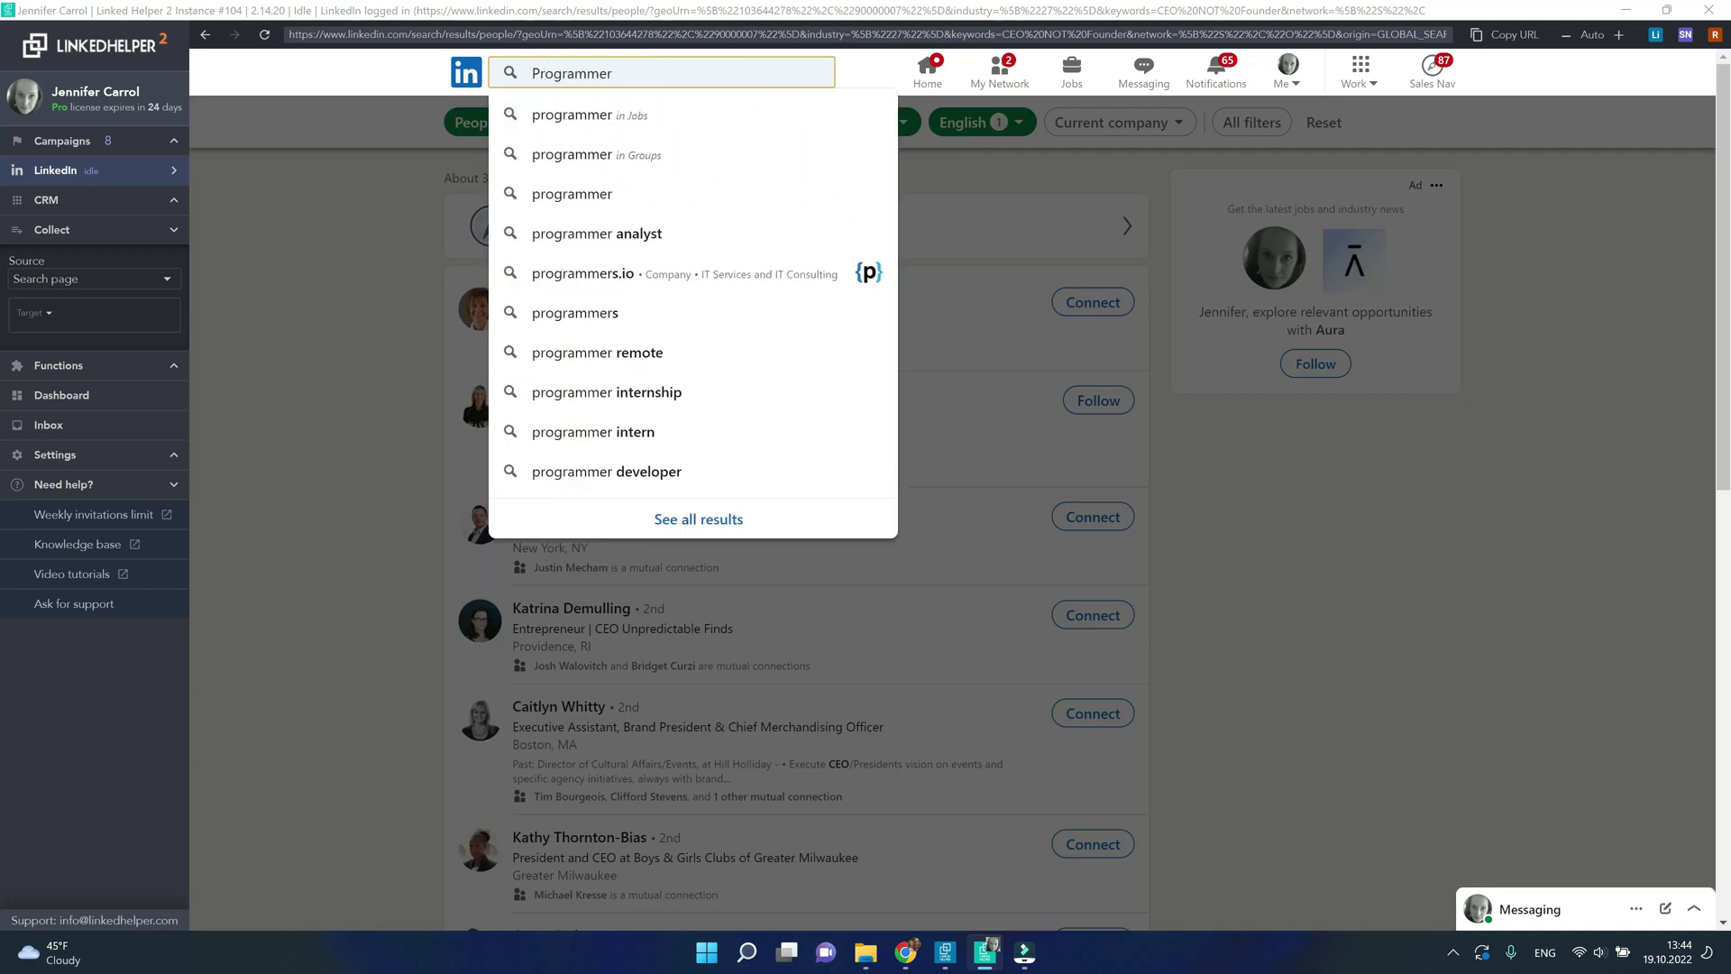
type(" AND")
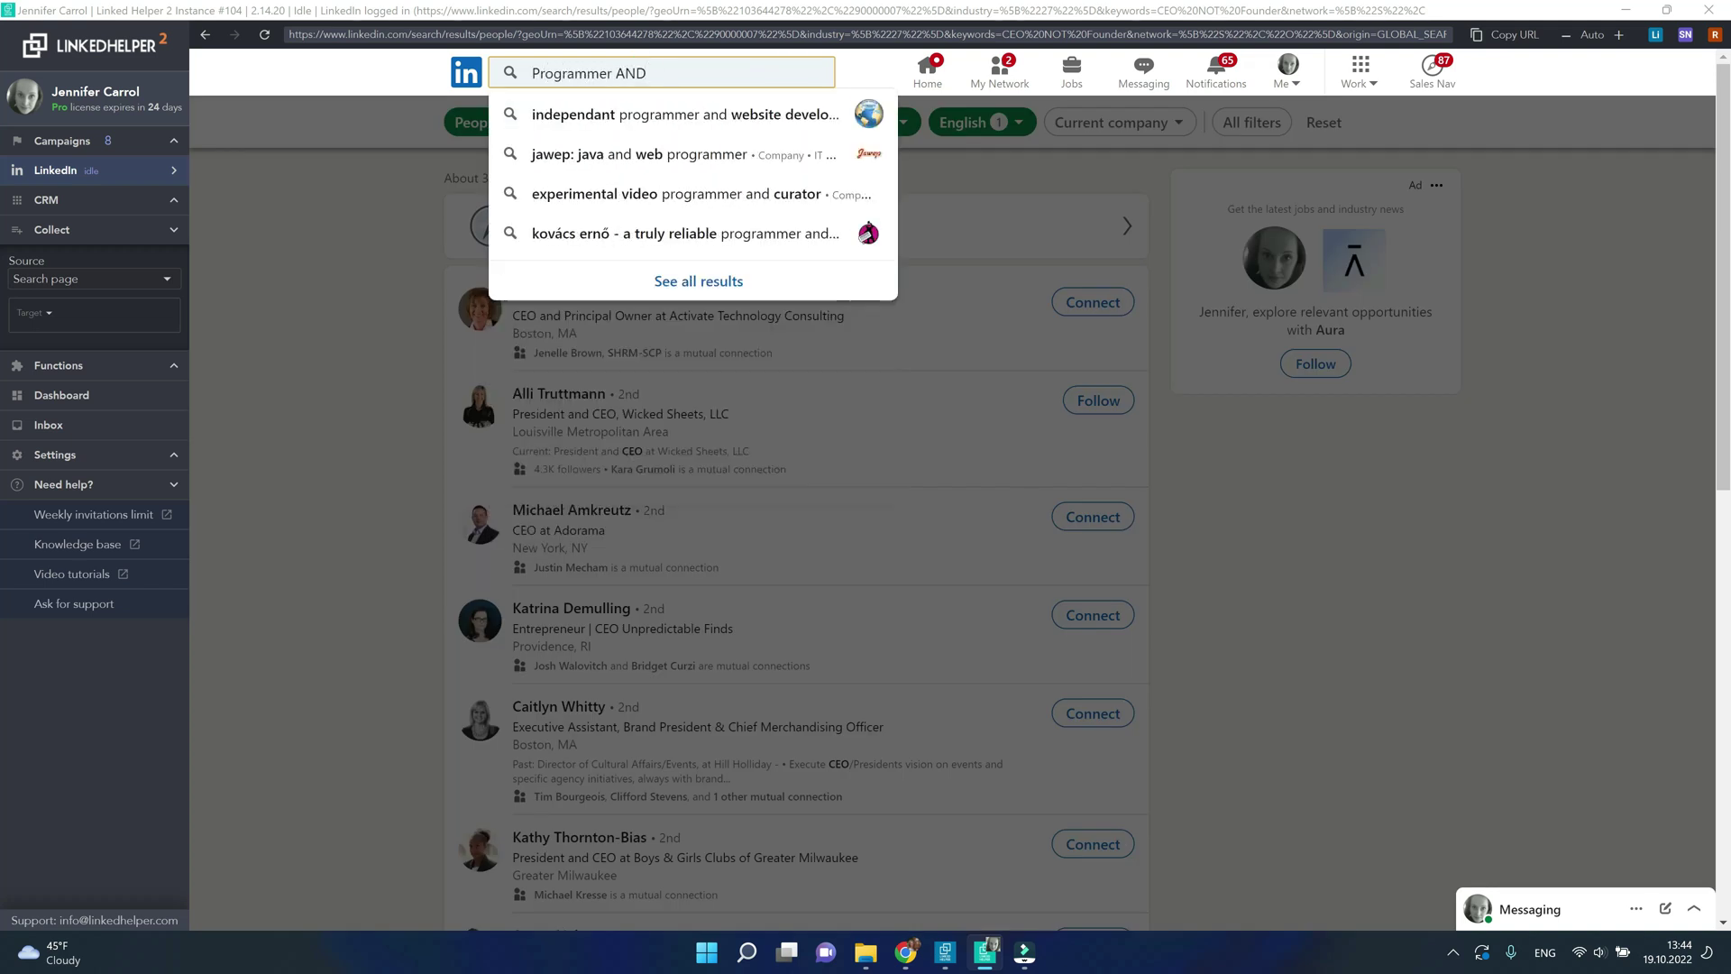
type(" Developer")
key("Return")
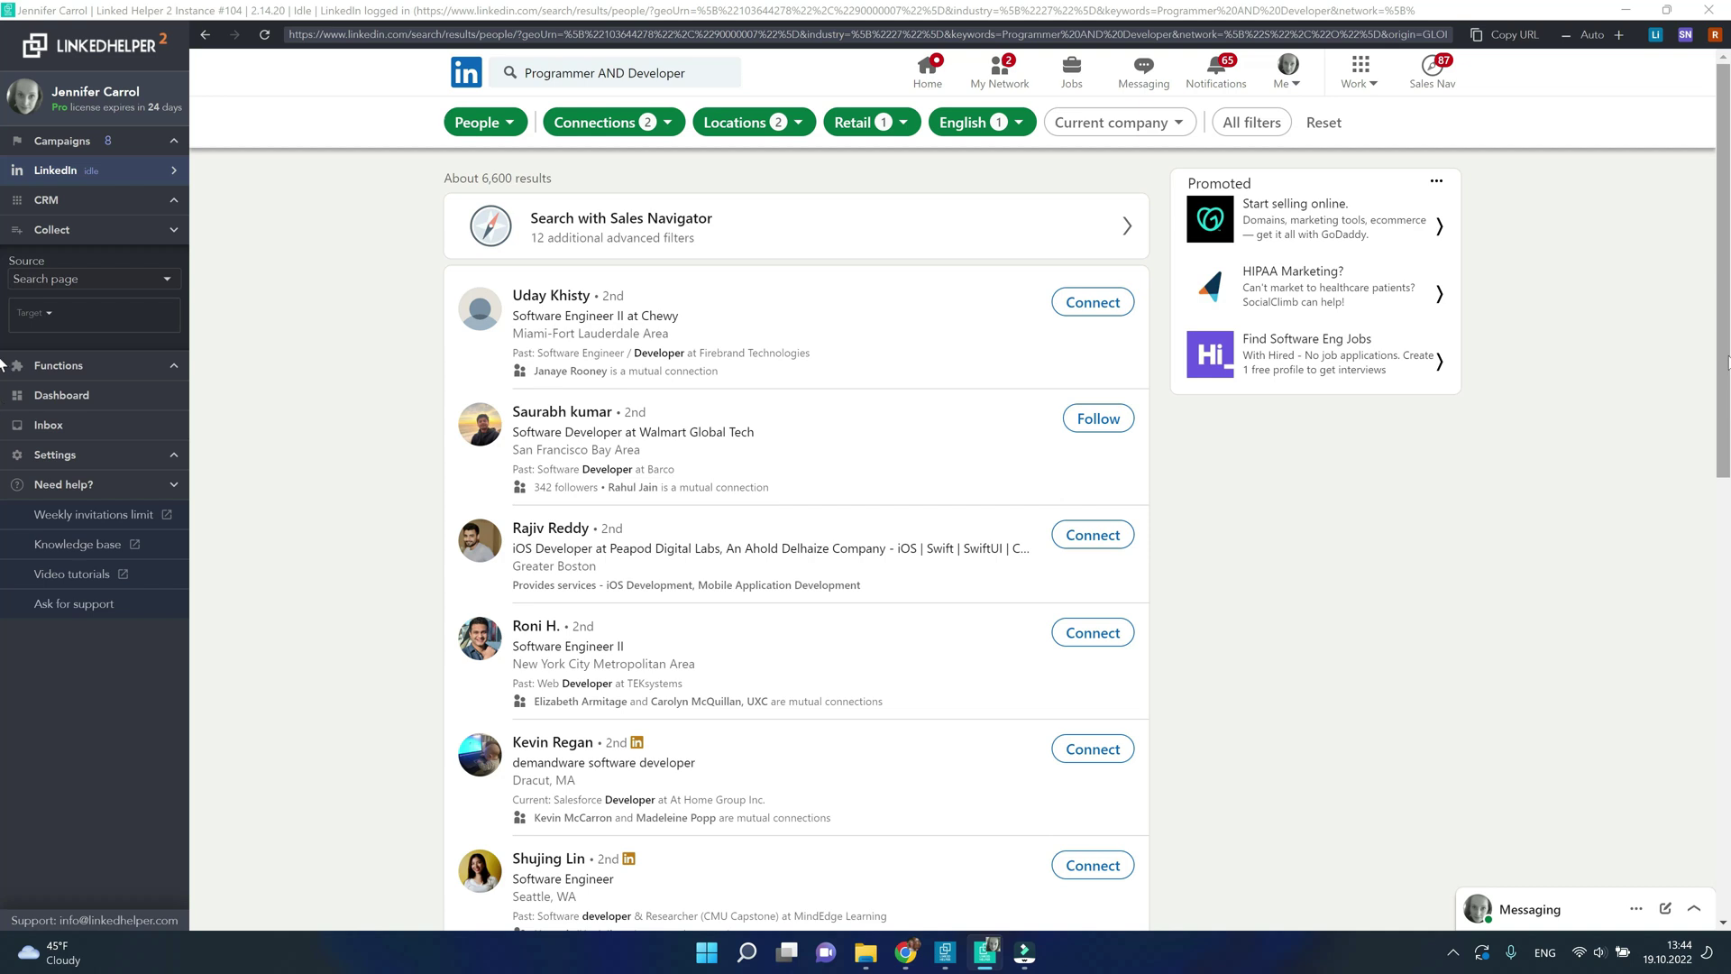
Filter by title keyword 'Programmer AND Developer', narrowing results to 64 people
left_click(1260, 124)
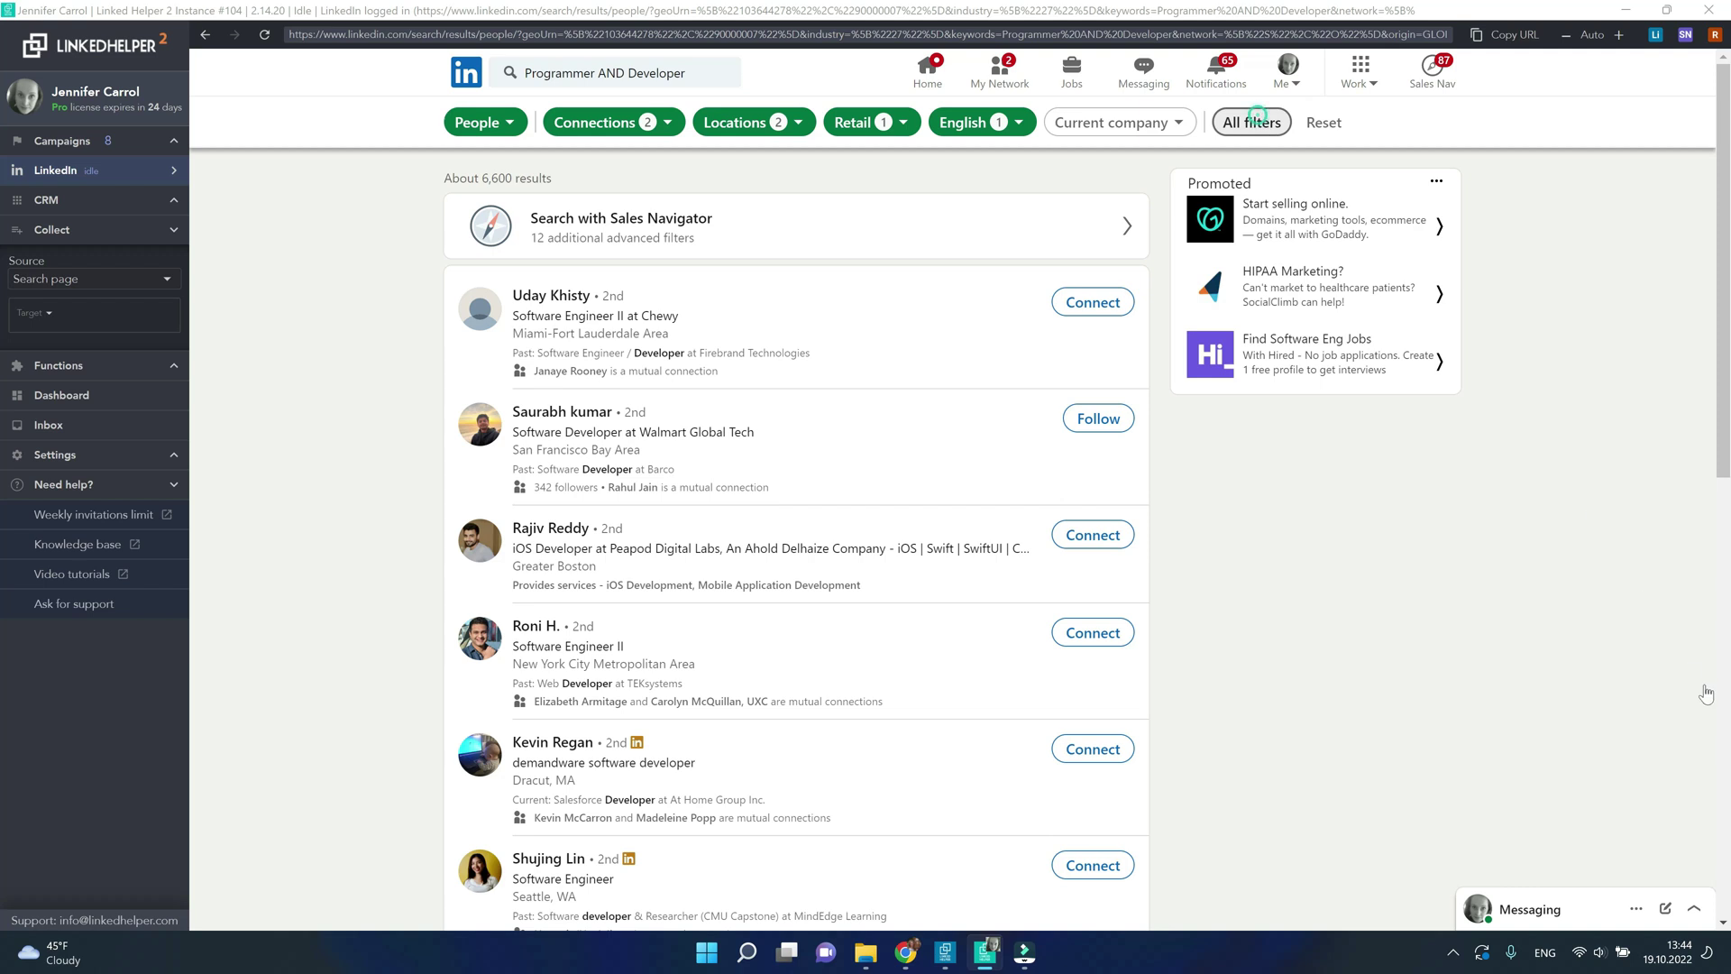
scroll(1704, 692, "down", 5)
scroll(1706, 692, "down", 8)
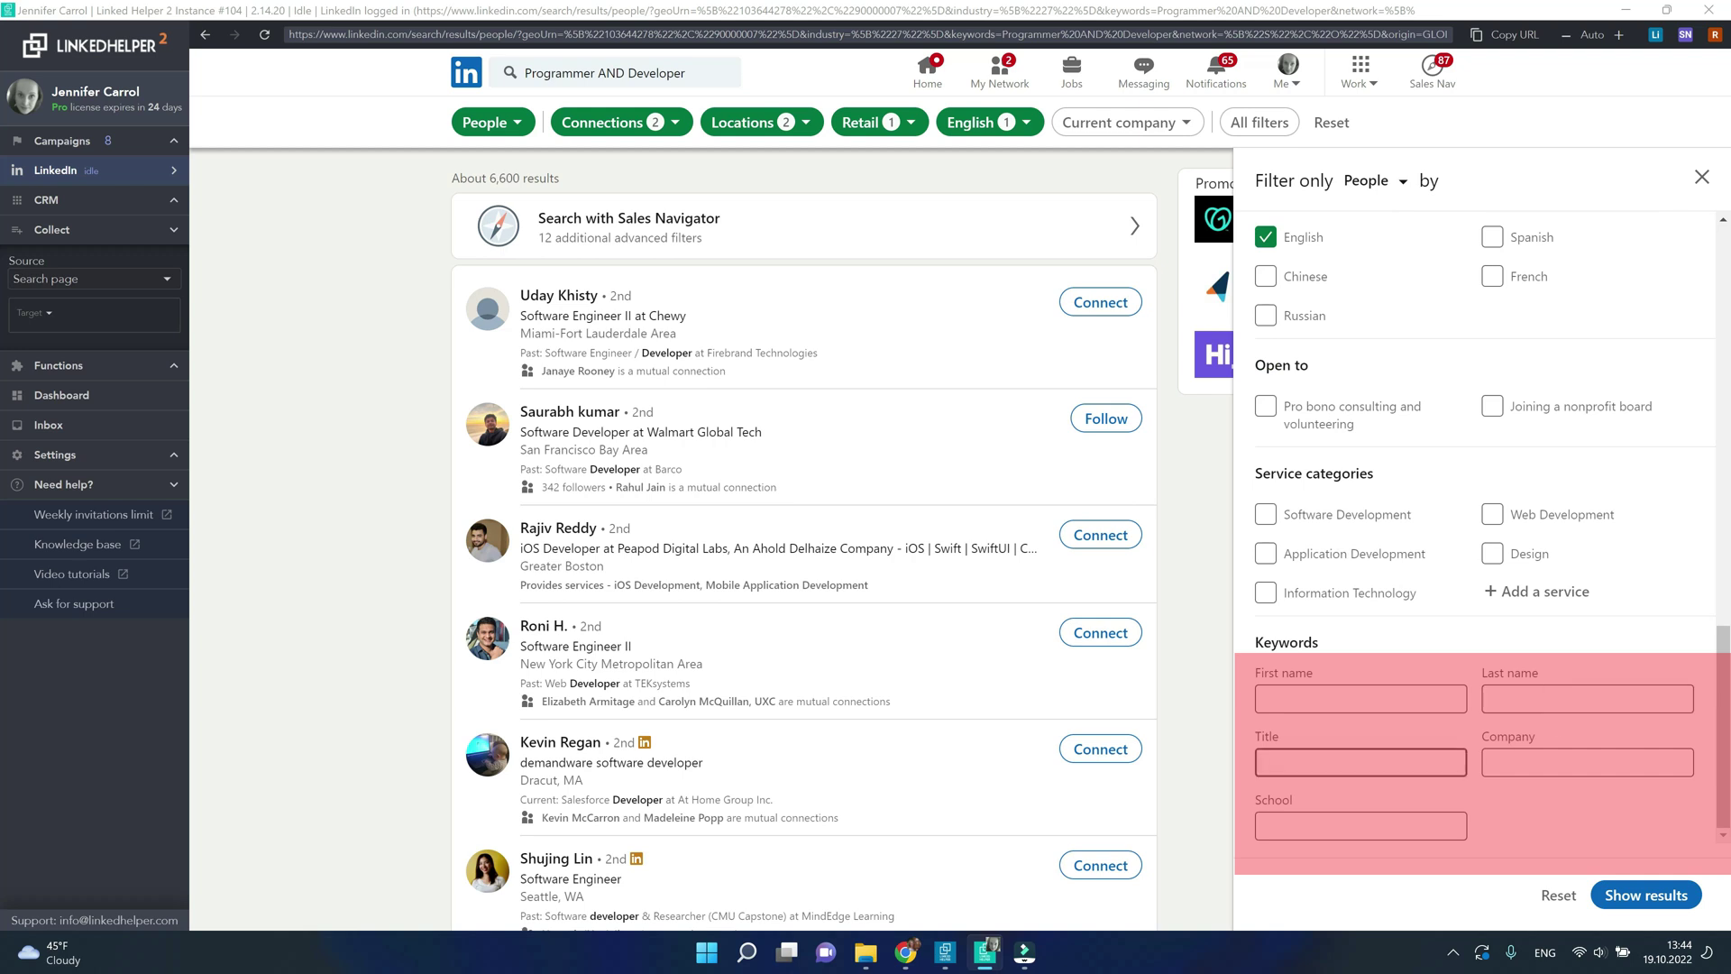
left_click(1397, 762)
type("Pr")
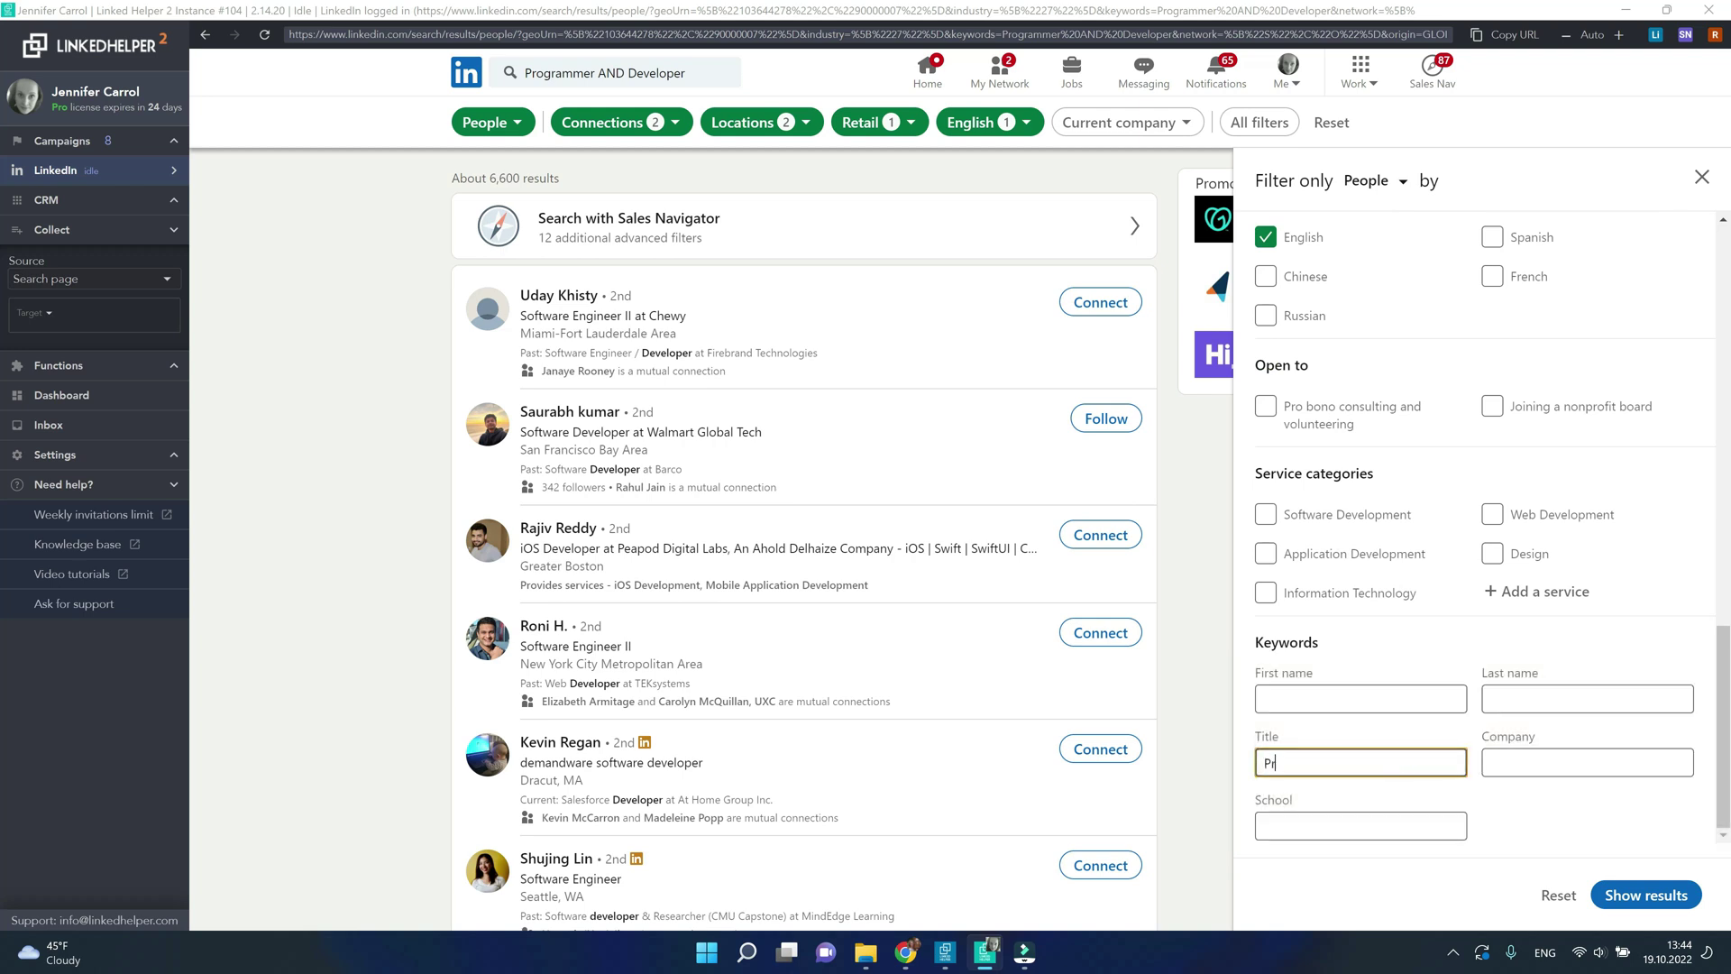
type("ogrammer AND Developer")
left_click(1666, 897)
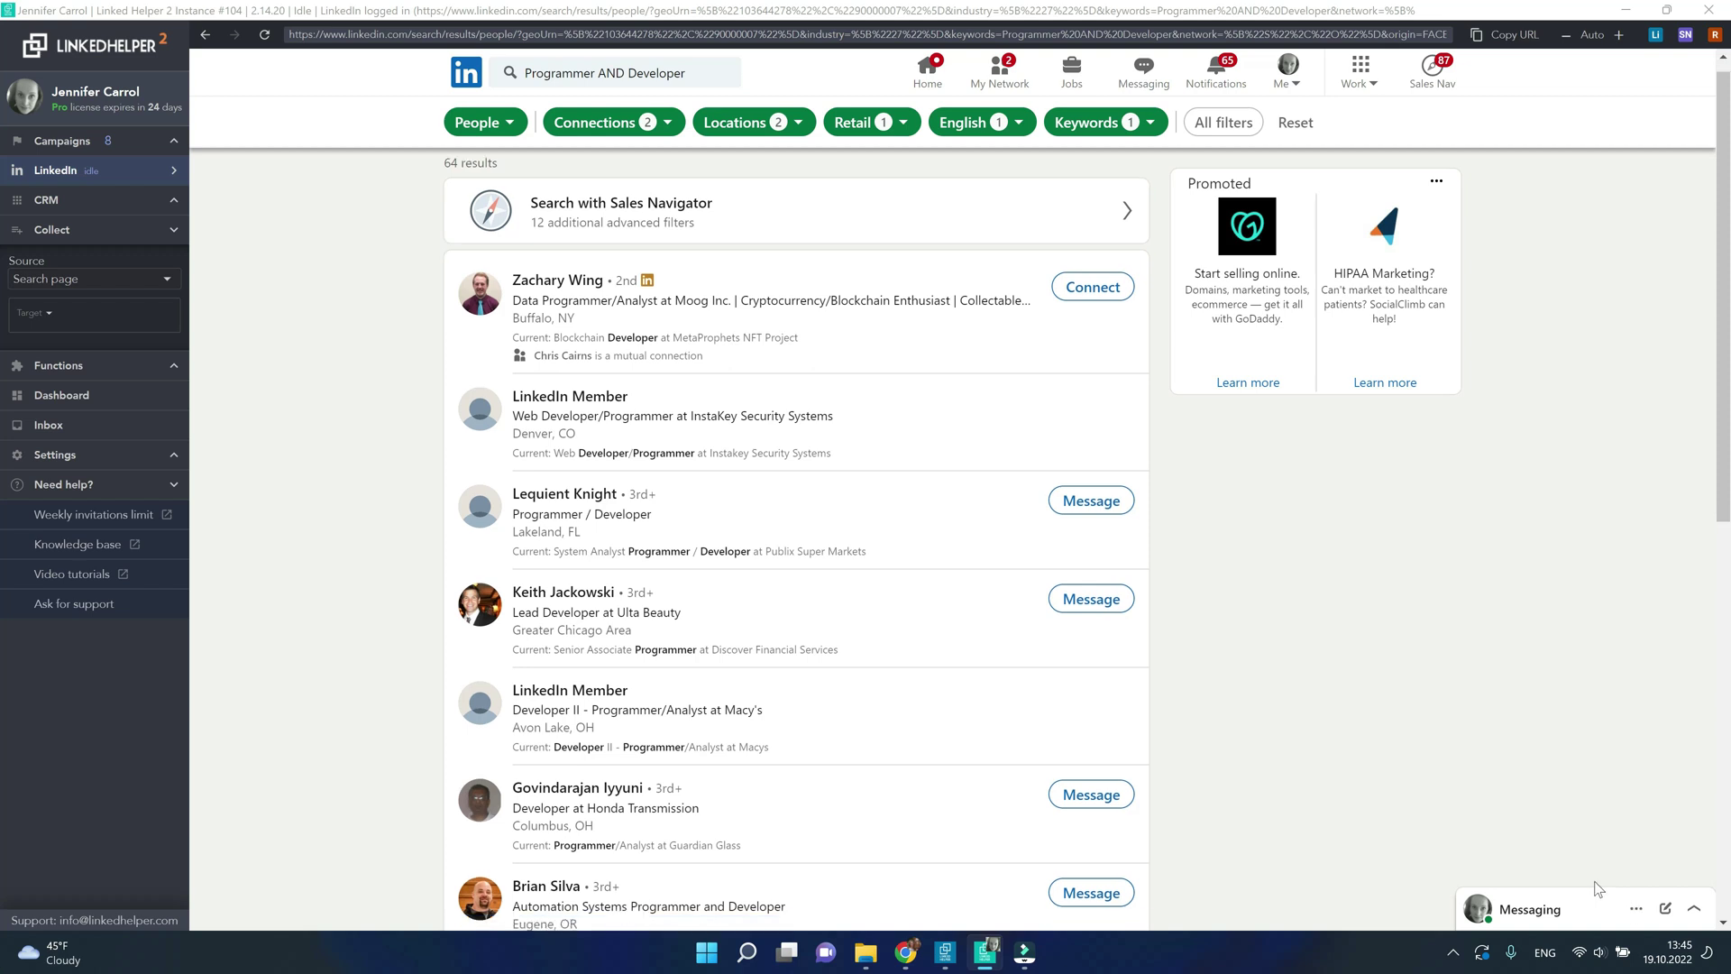
scroll(1598, 888, "down", 5)
Review the Java AND React results and reset the applied search filters
scroll(1598, 888, "down", 1)
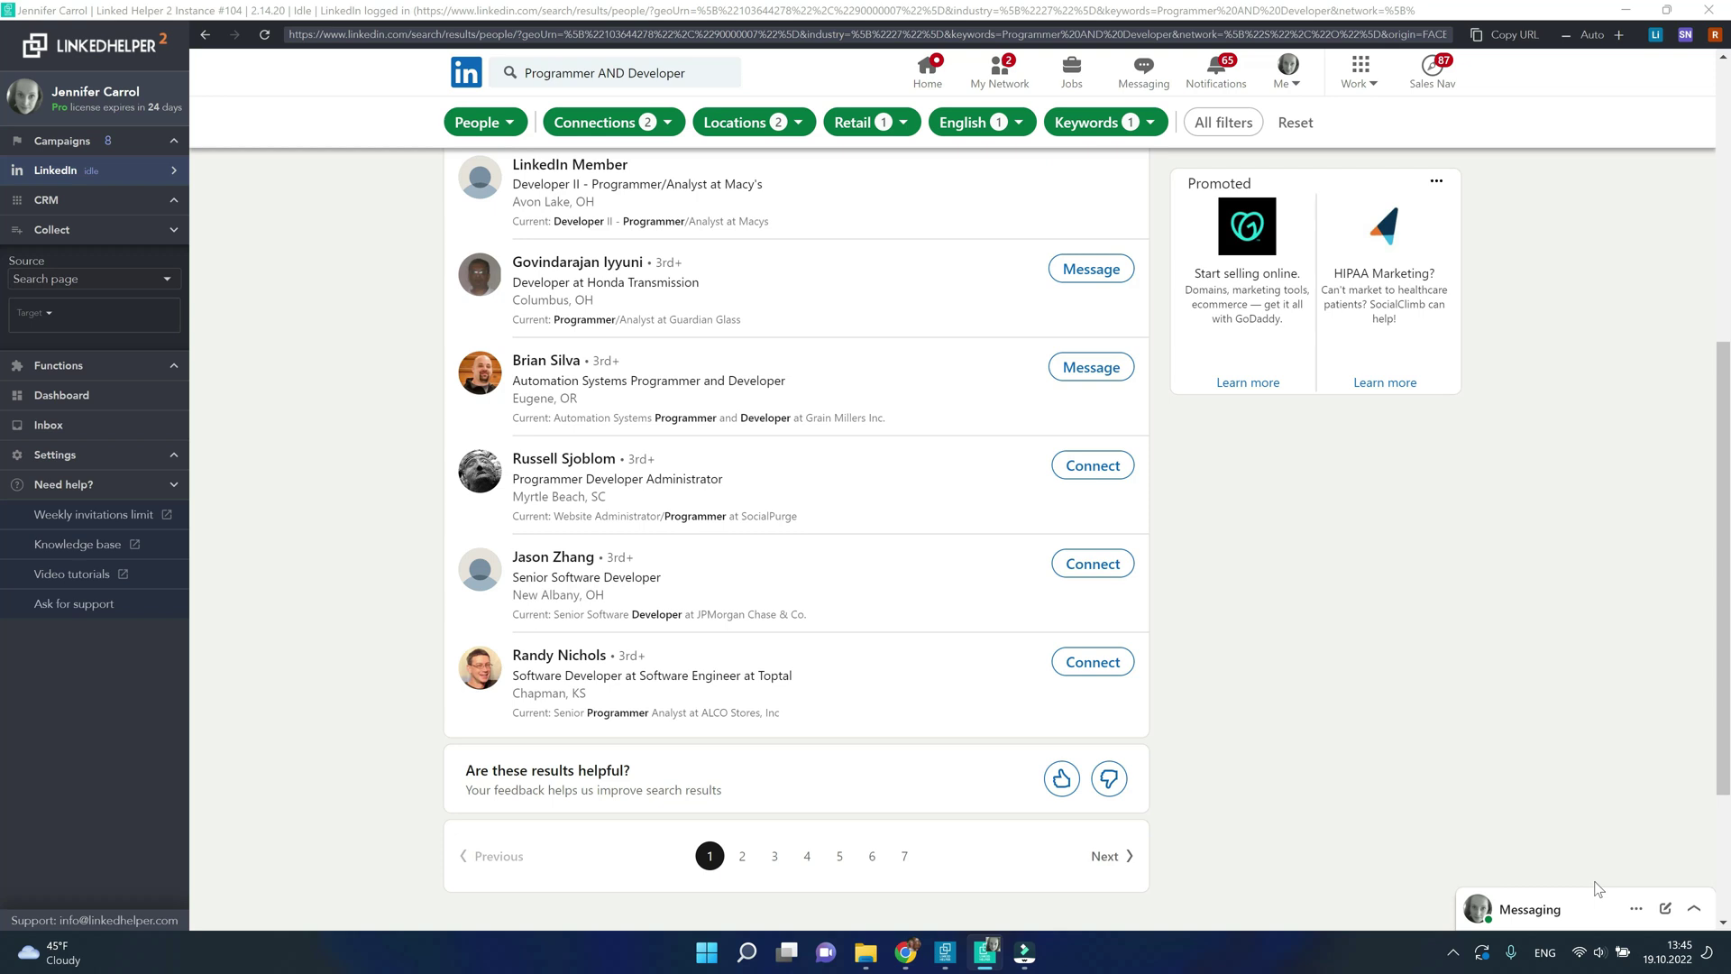
scroll(1598, 888, "up", 5)
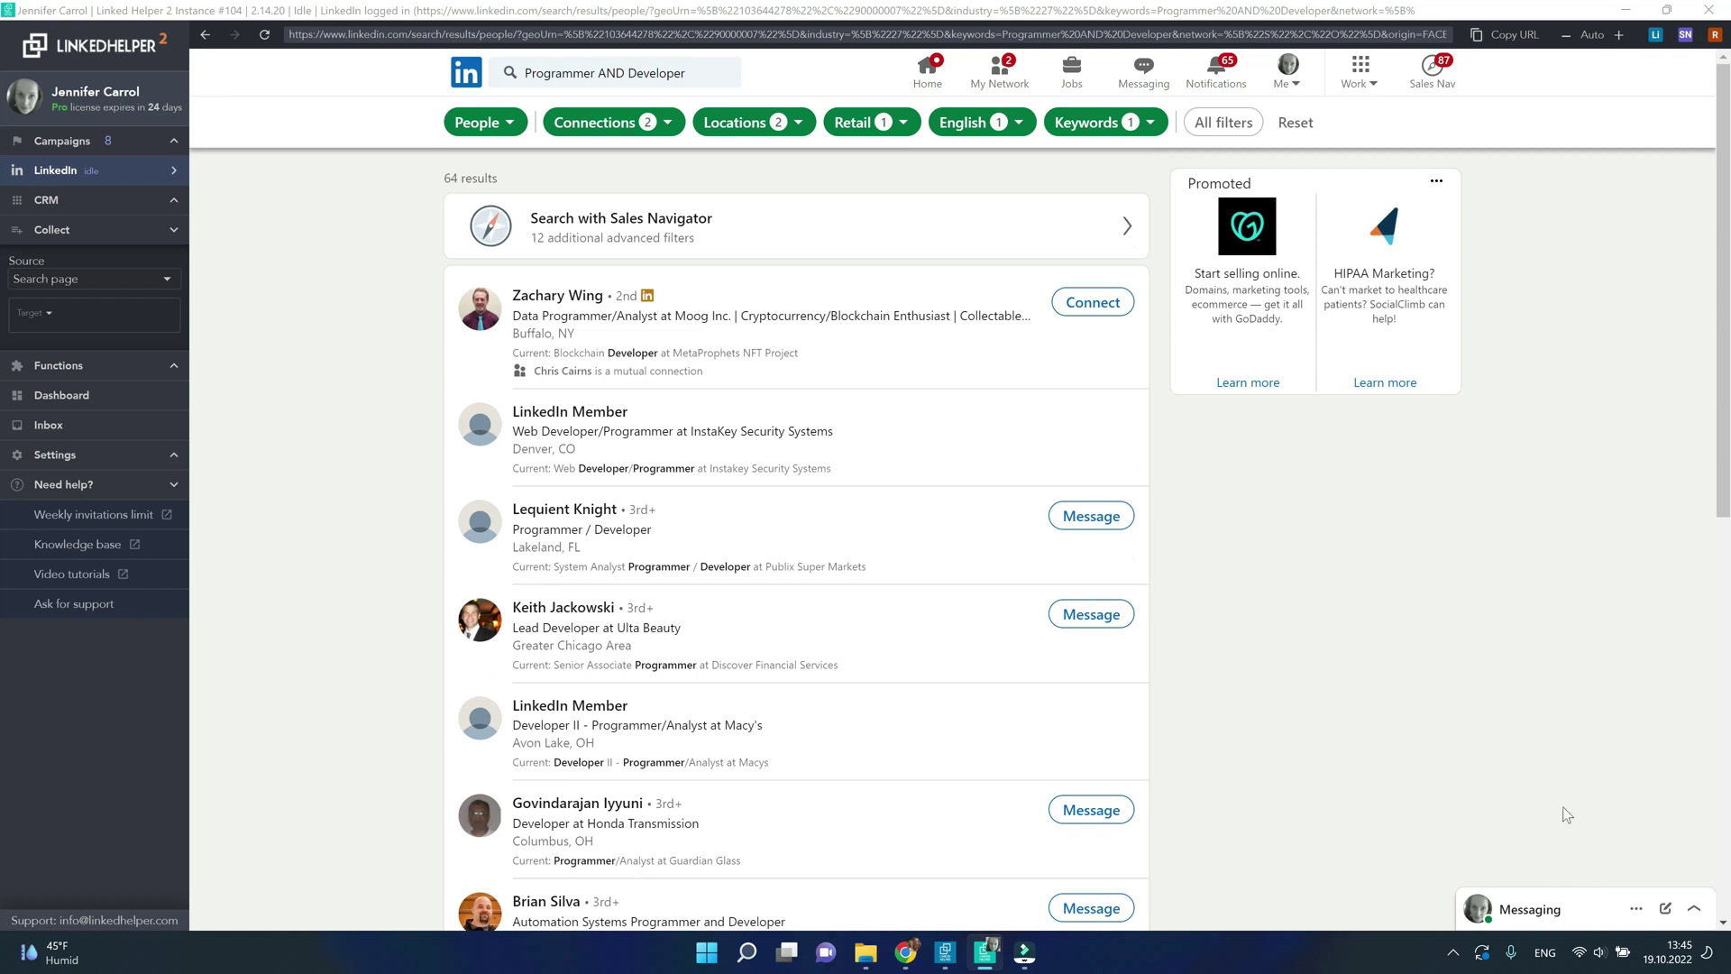
left_click(1284, 141)
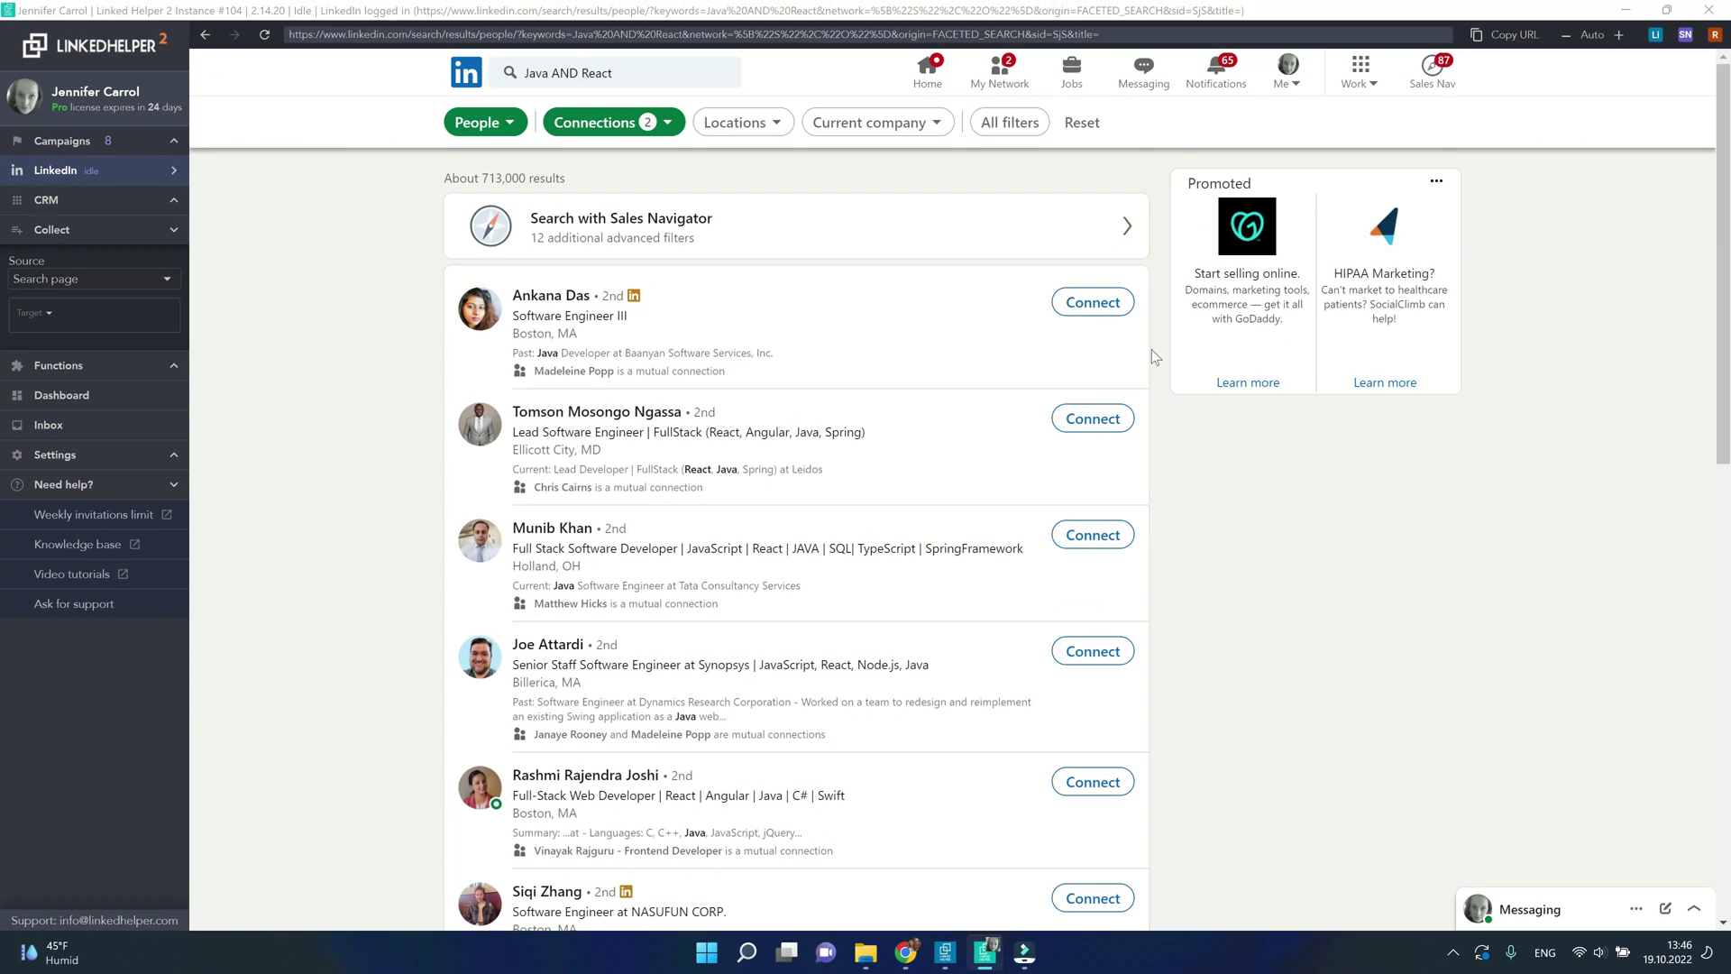
left_click(75, 321)
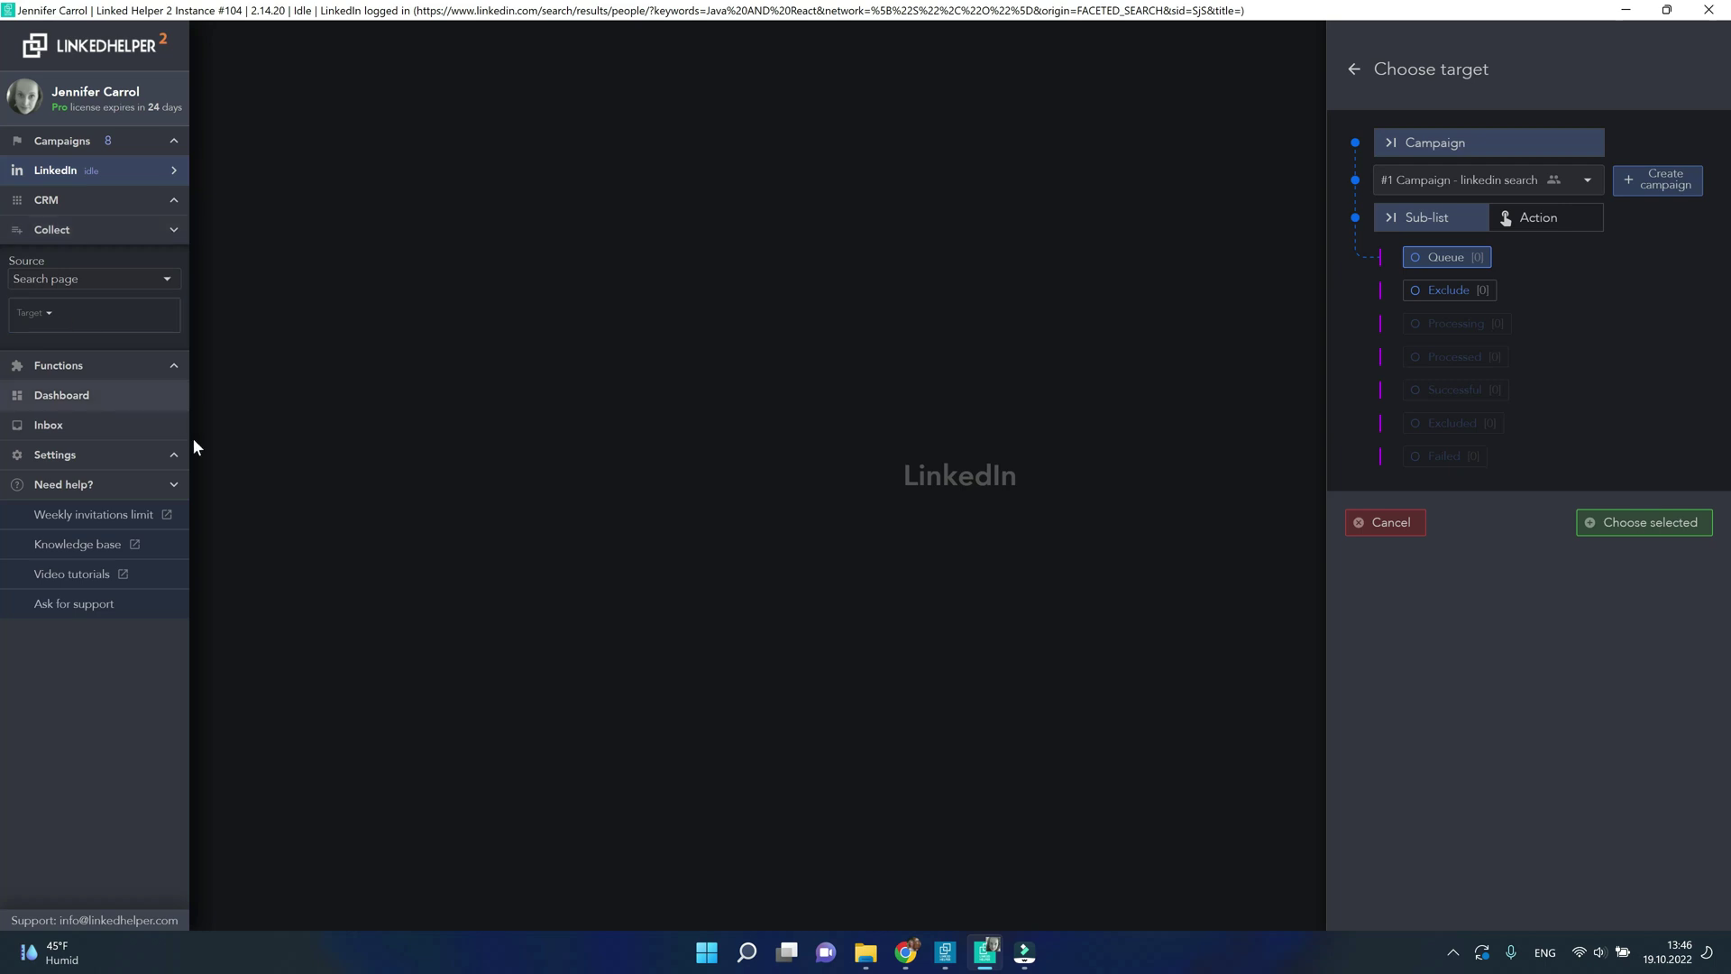
Pick the '#1 Campaign - linkedin search' Queue as the collection target and confirm it
left_click(1558, 185)
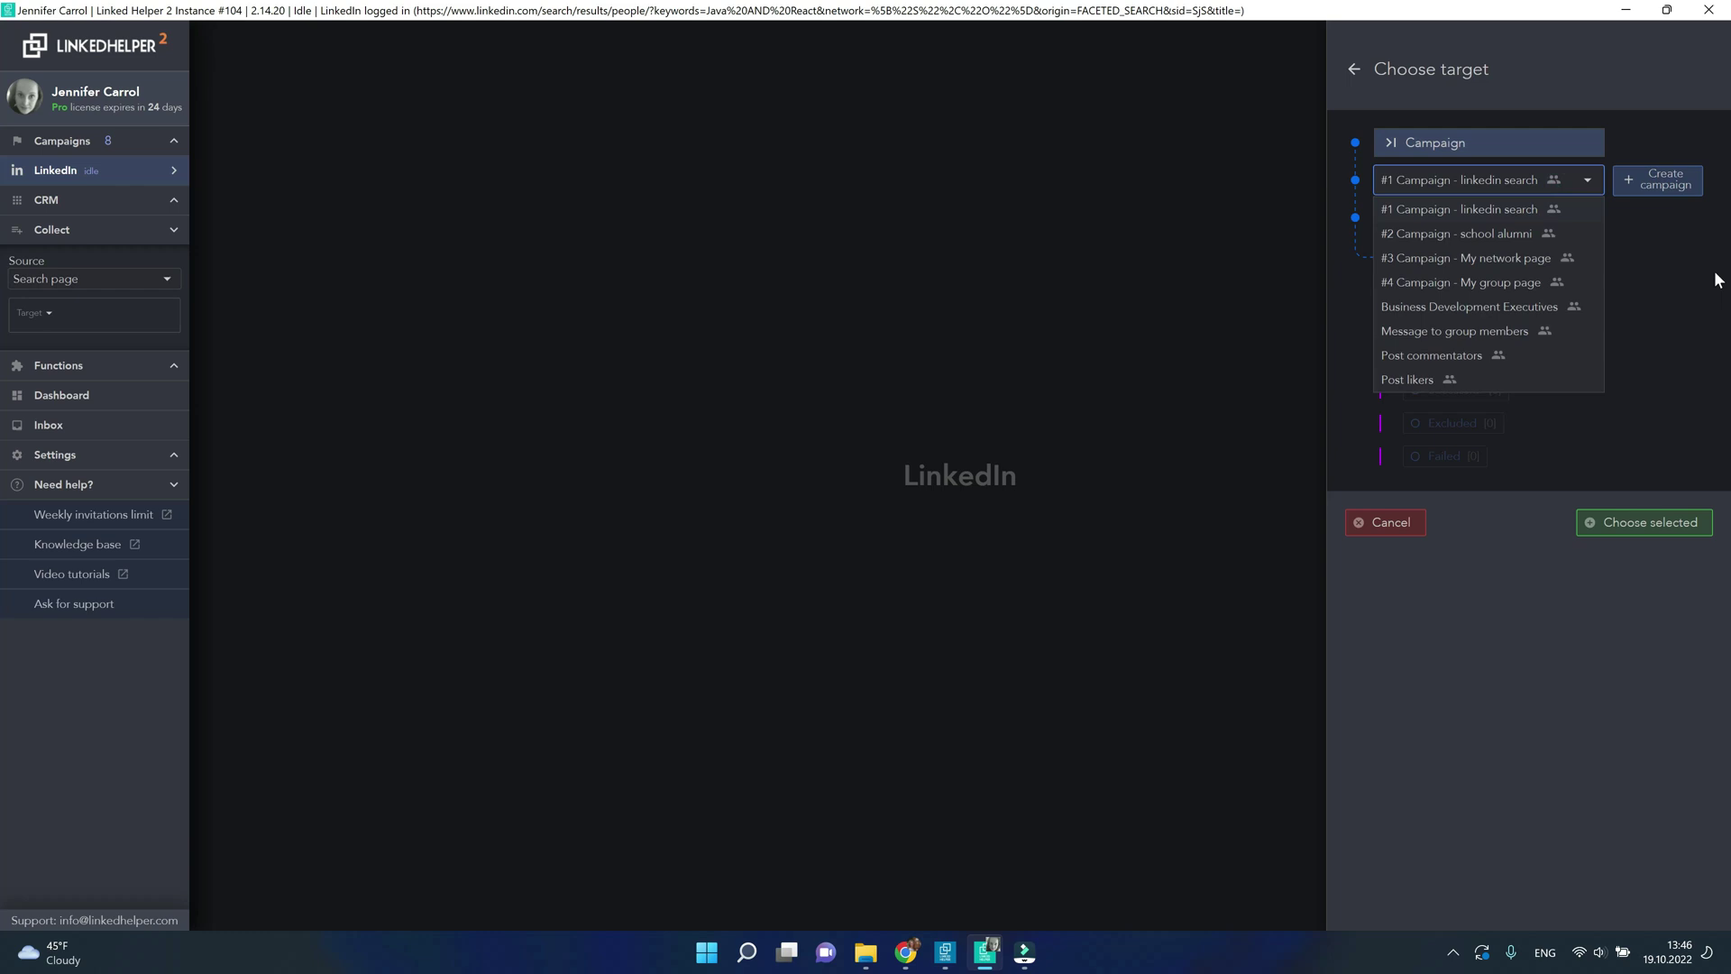
left_click(1511, 213)
left_click(1684, 523)
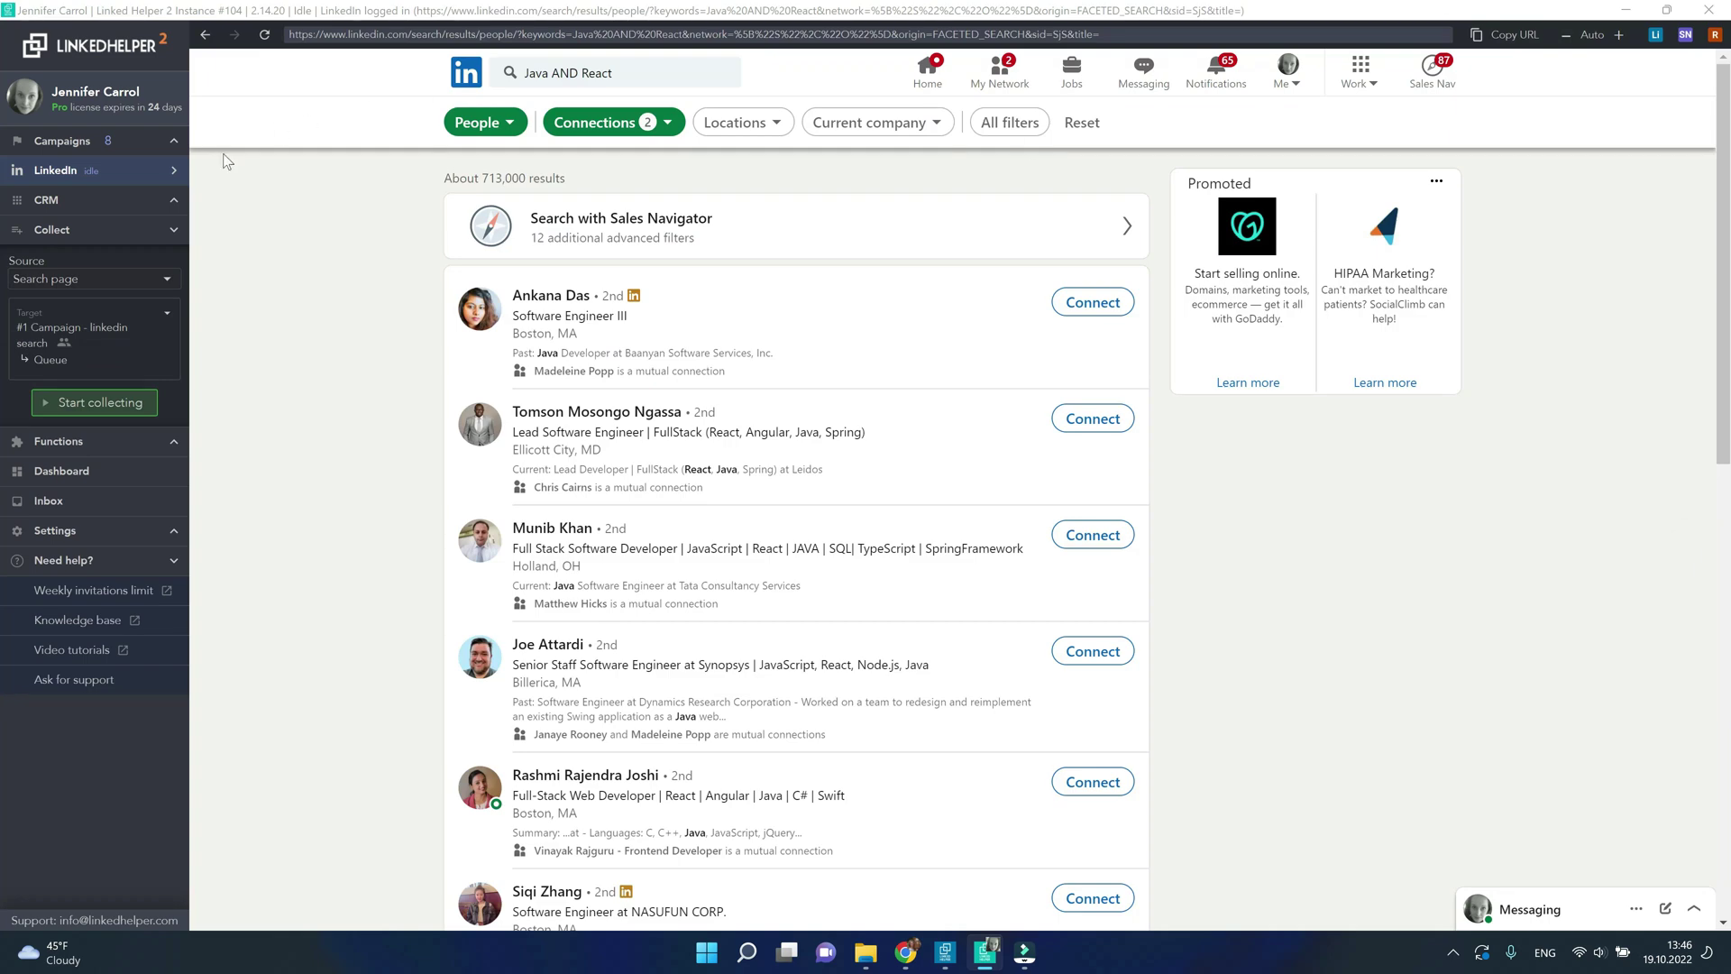
Collect profiles from the search page, stopping after 30 new ones
left_click(100, 402)
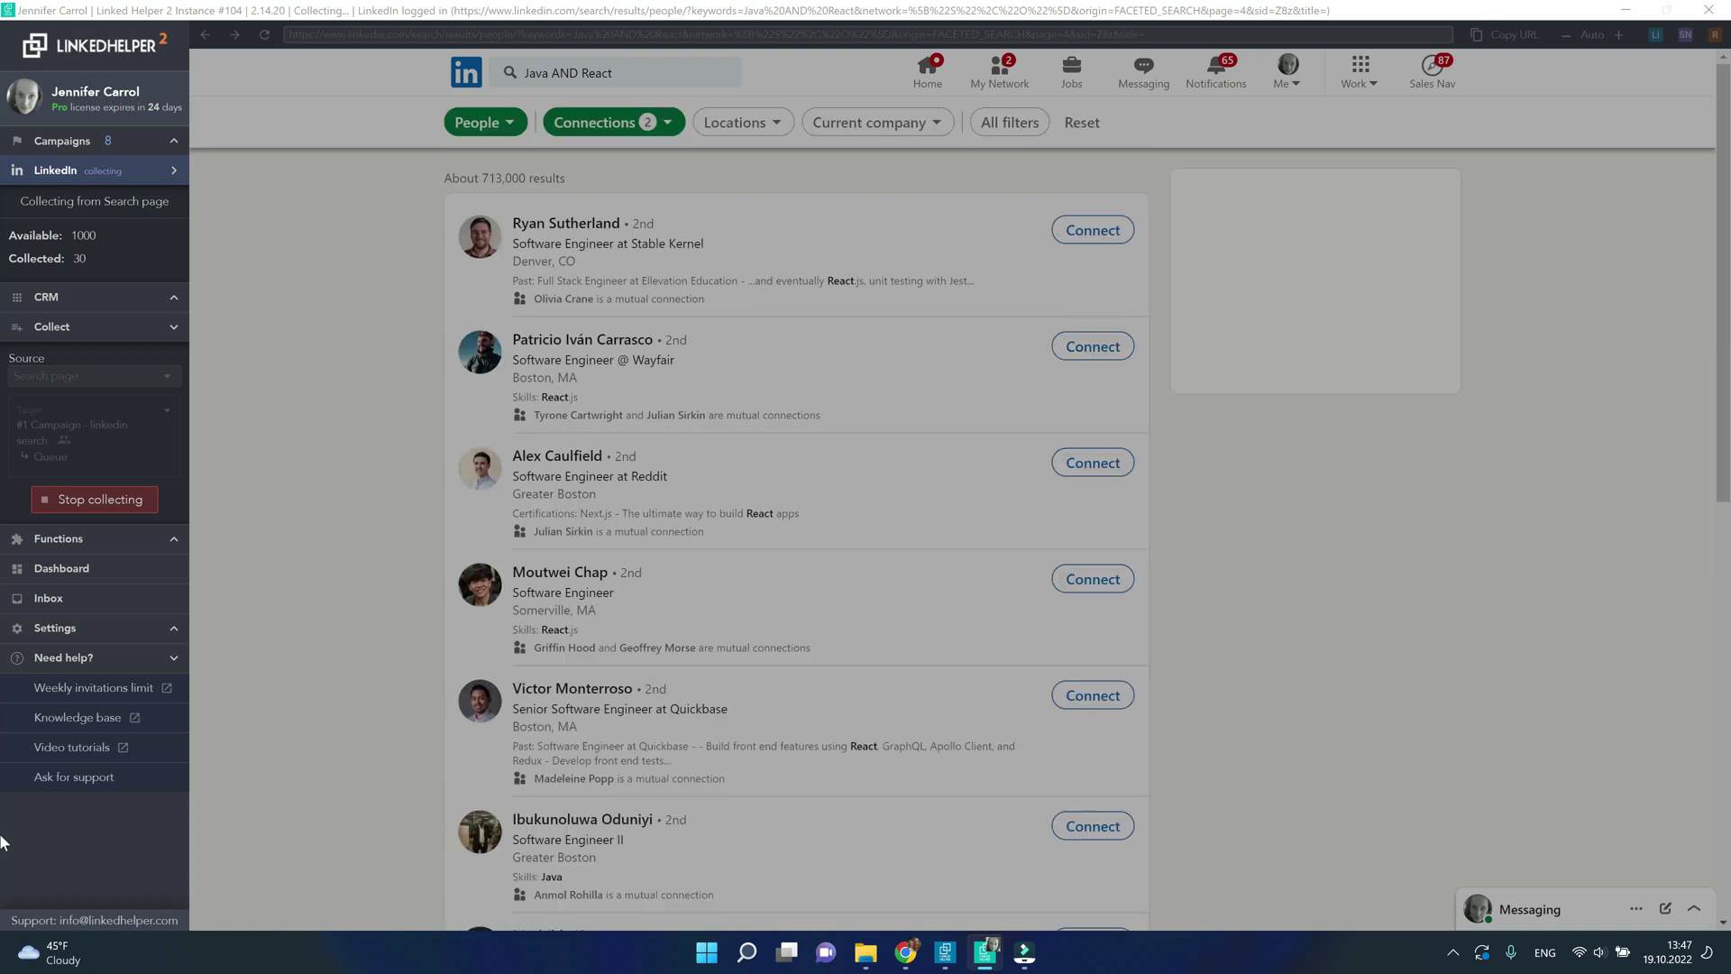
left_click(132, 501)
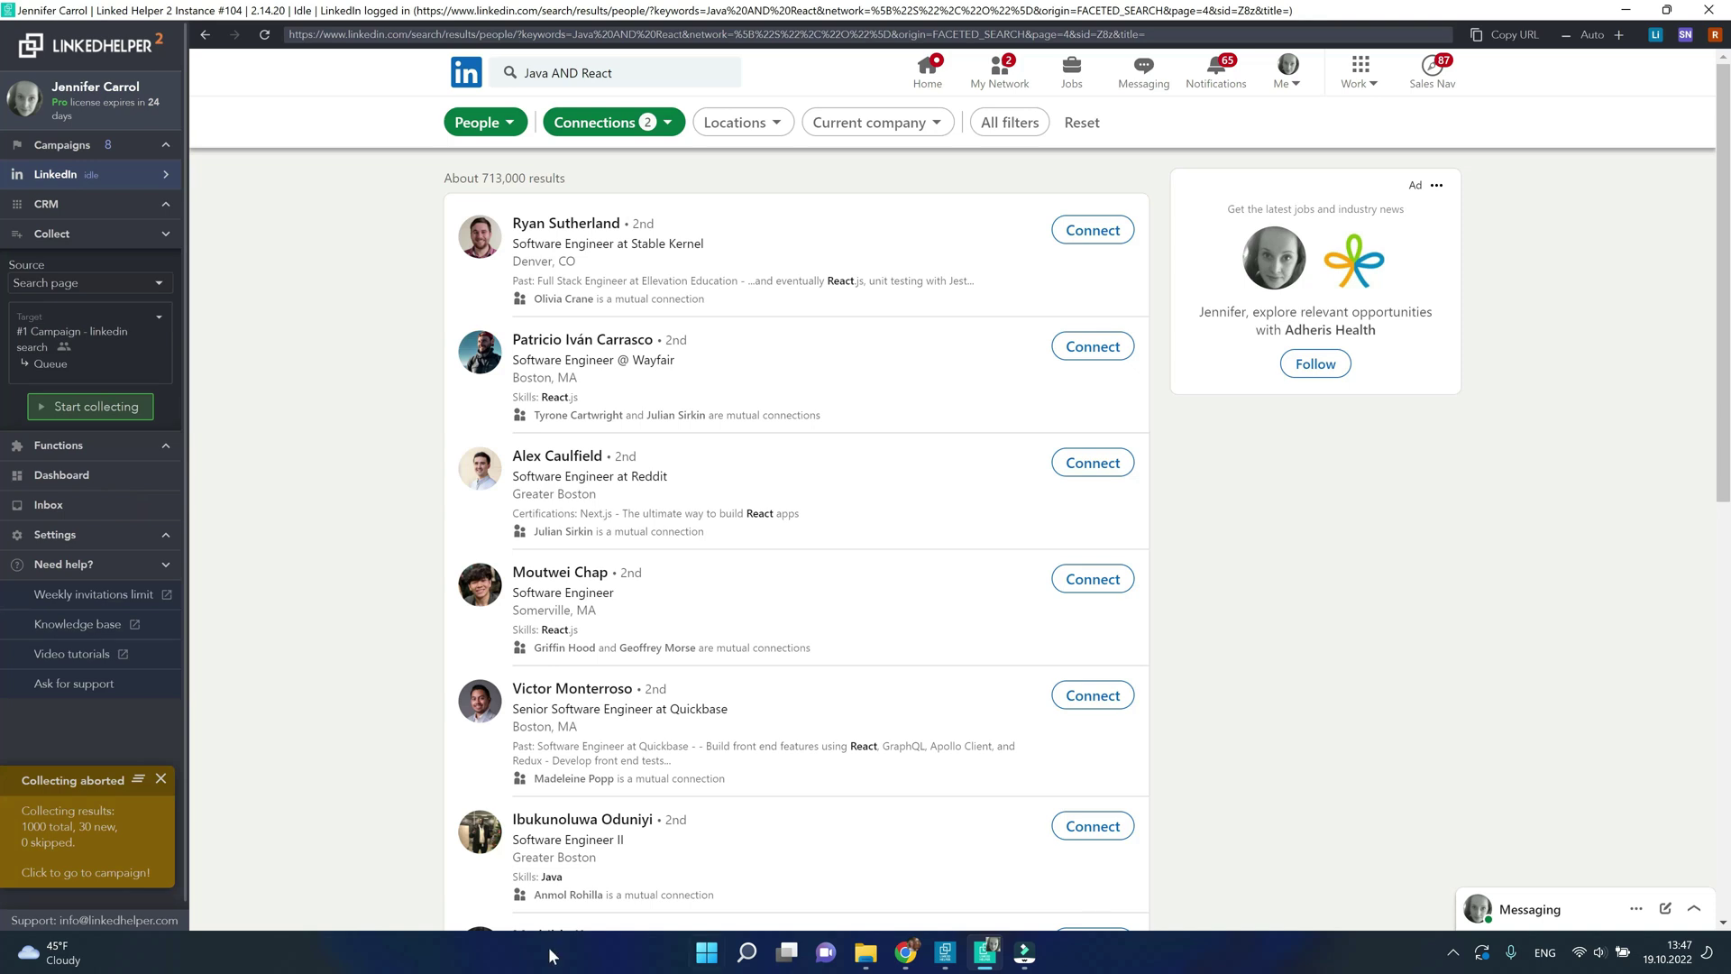
Review the 30 profiles queued for Like and comment in '#1 Campaign - linkedin search', then start it
left_click(54, 839)
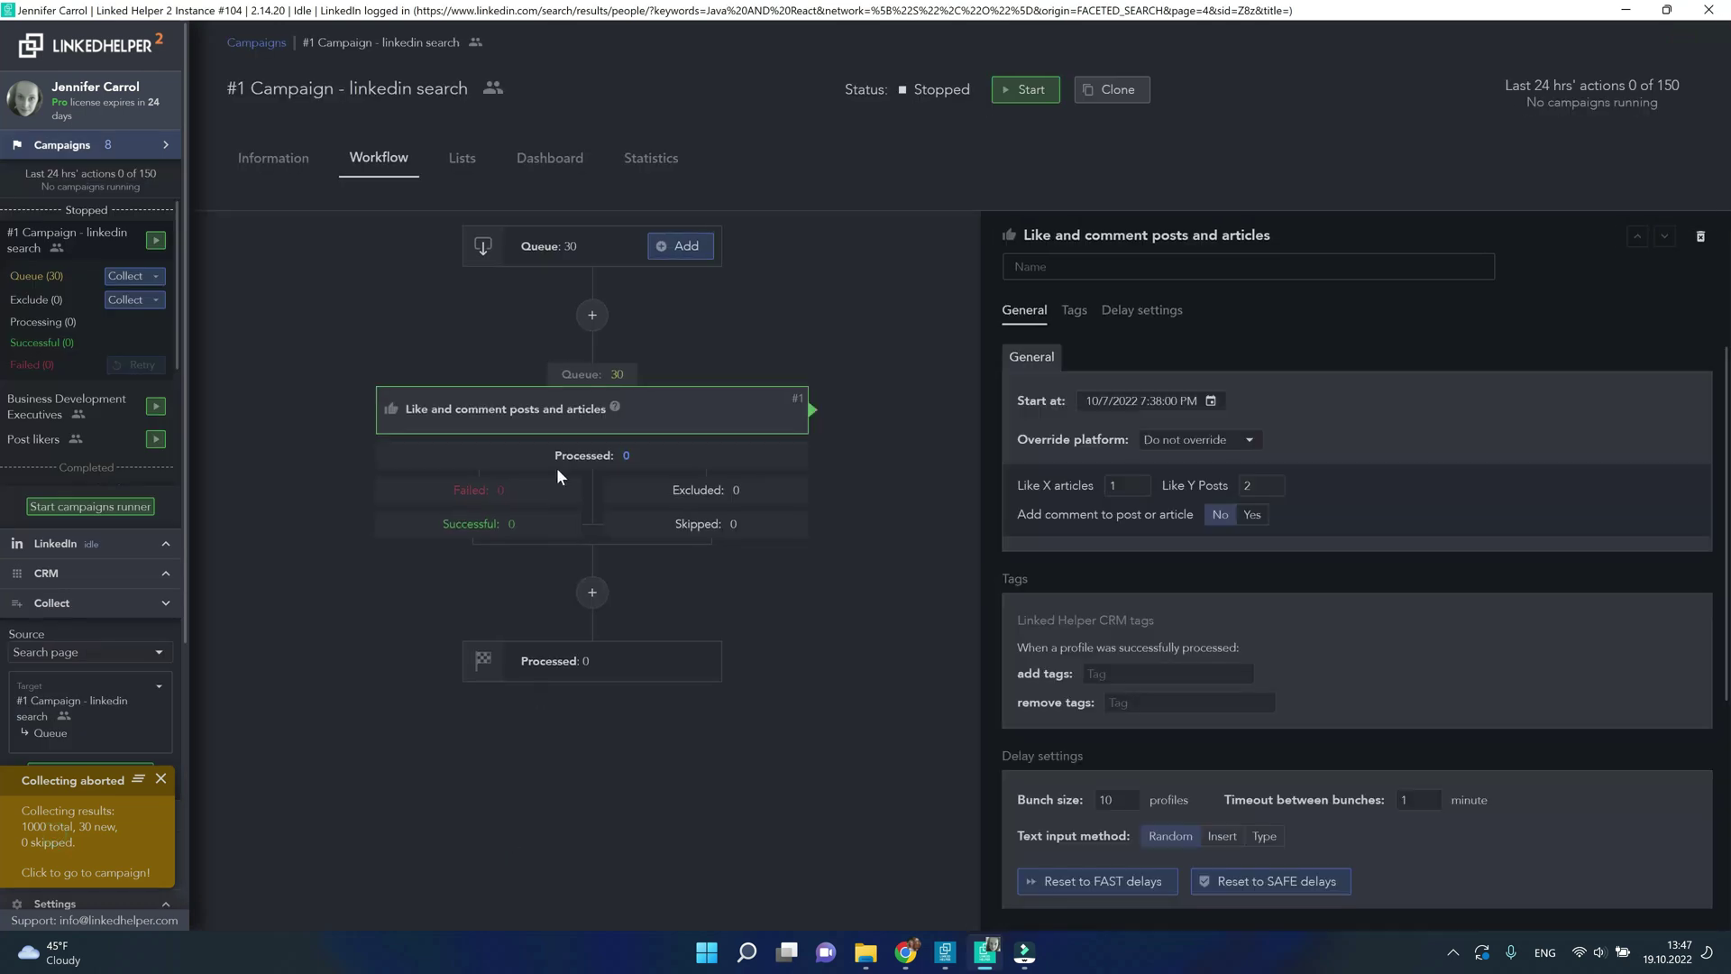
left_click(586, 374)
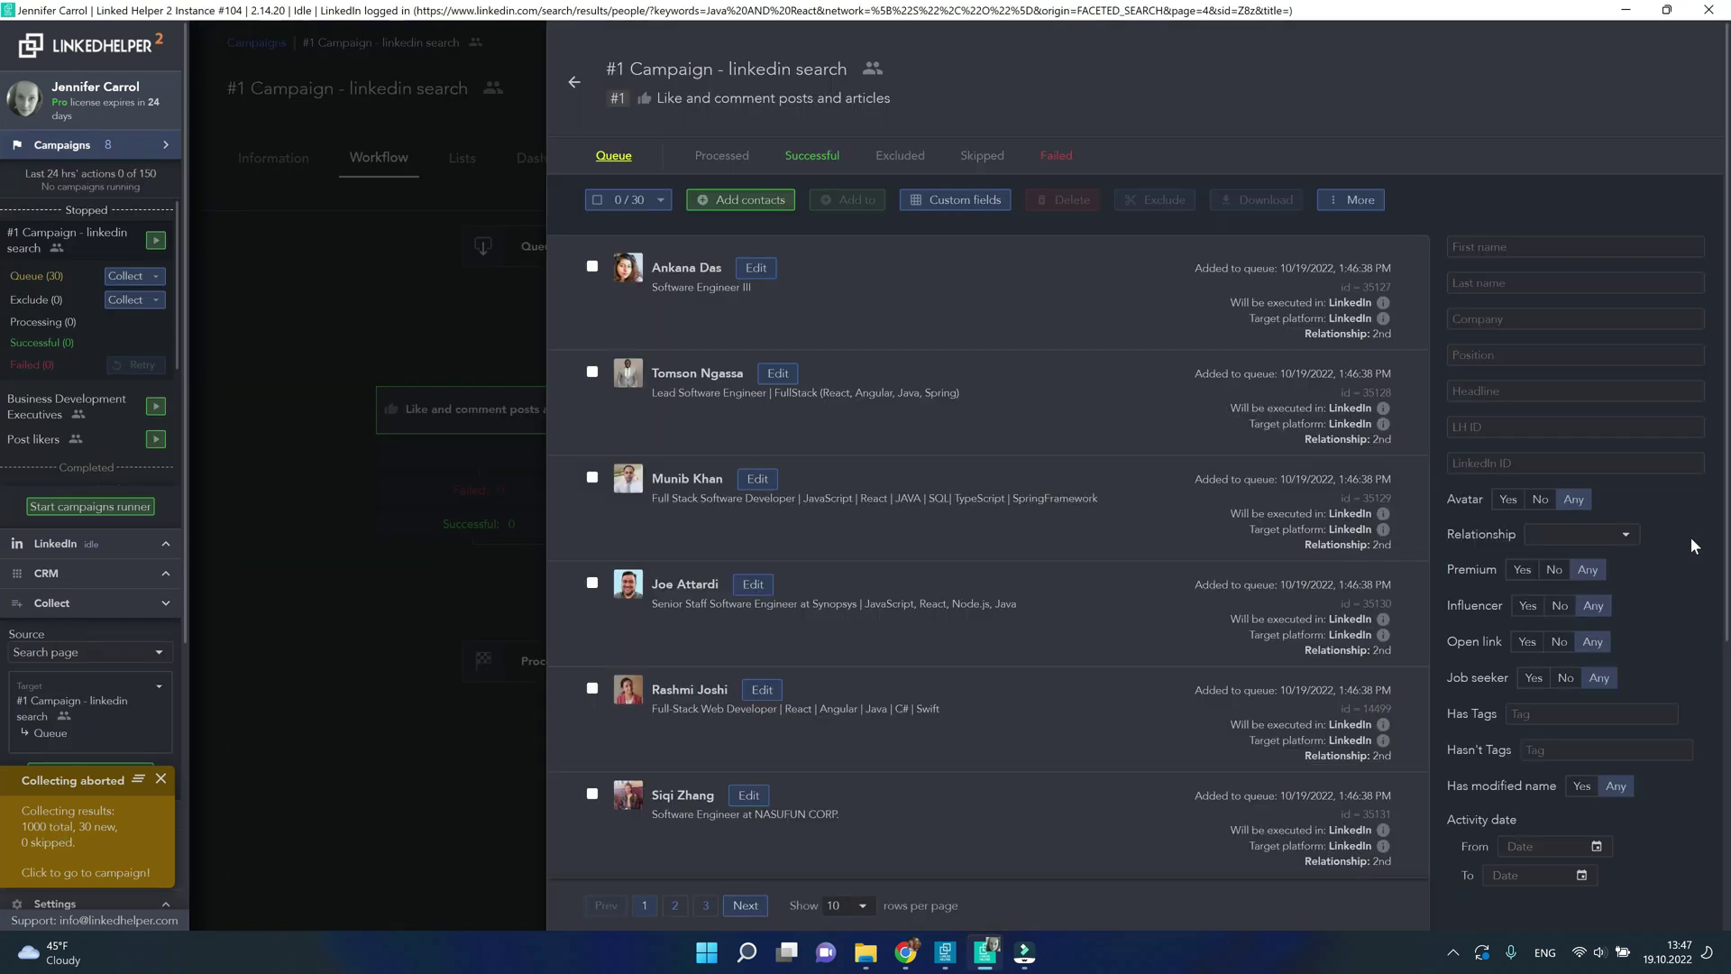
scroll(1220, 727, "down", 5)
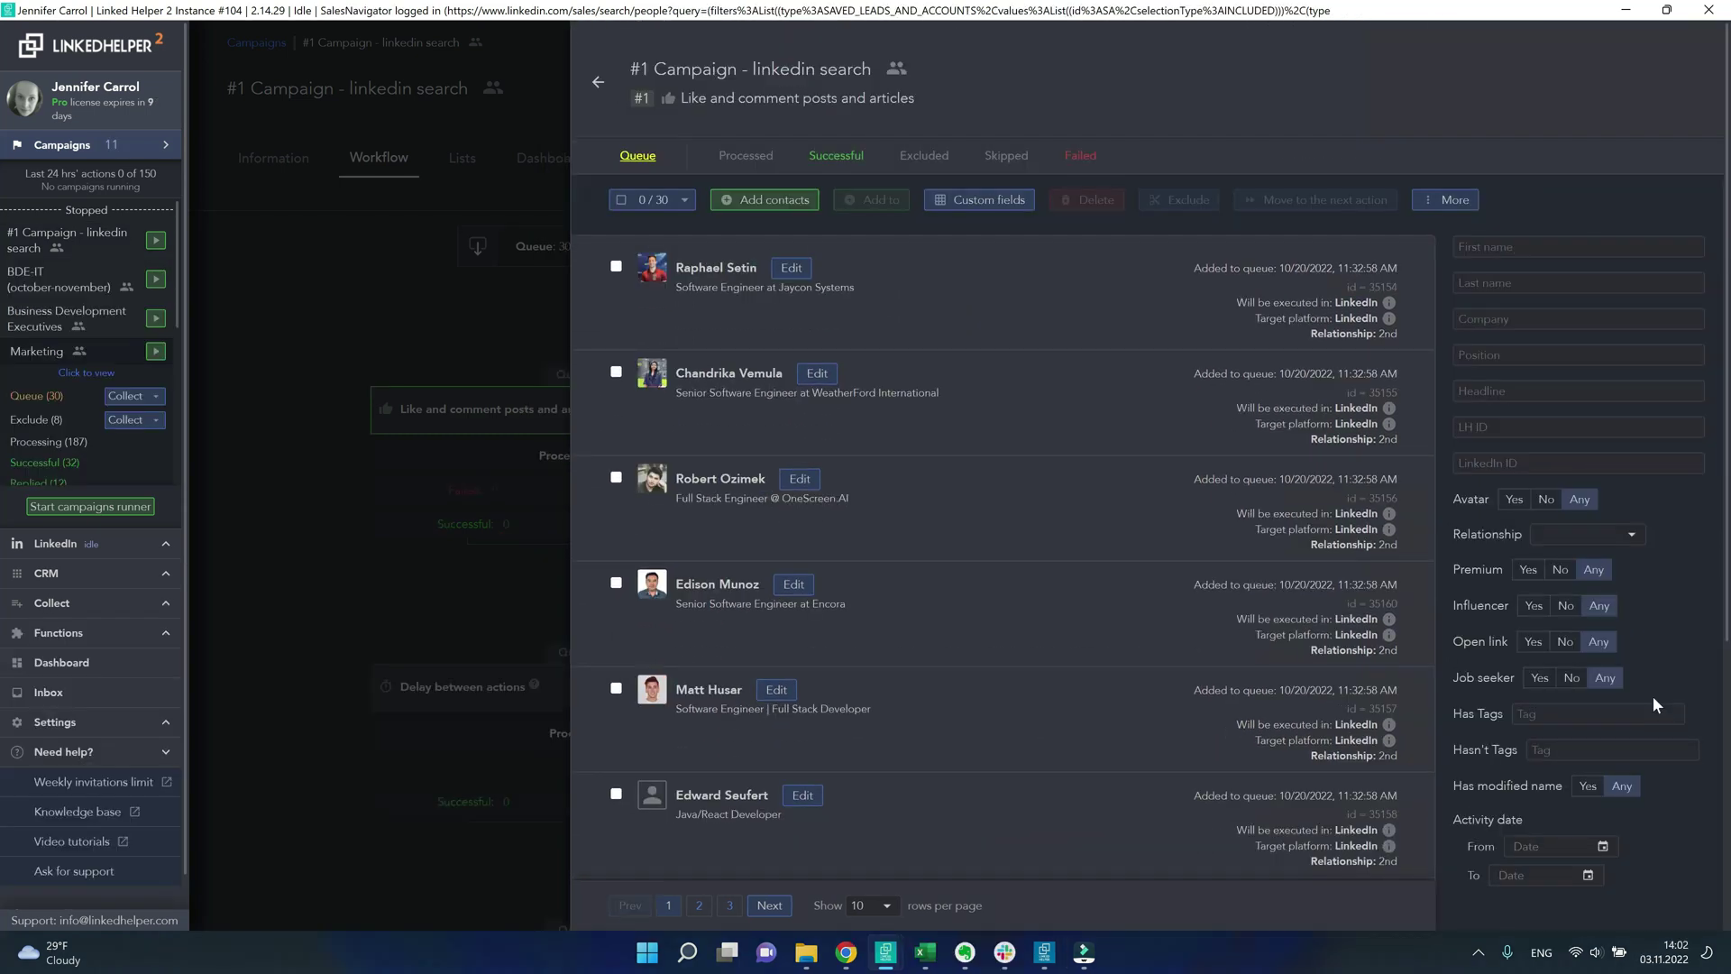
left_click(604, 88)
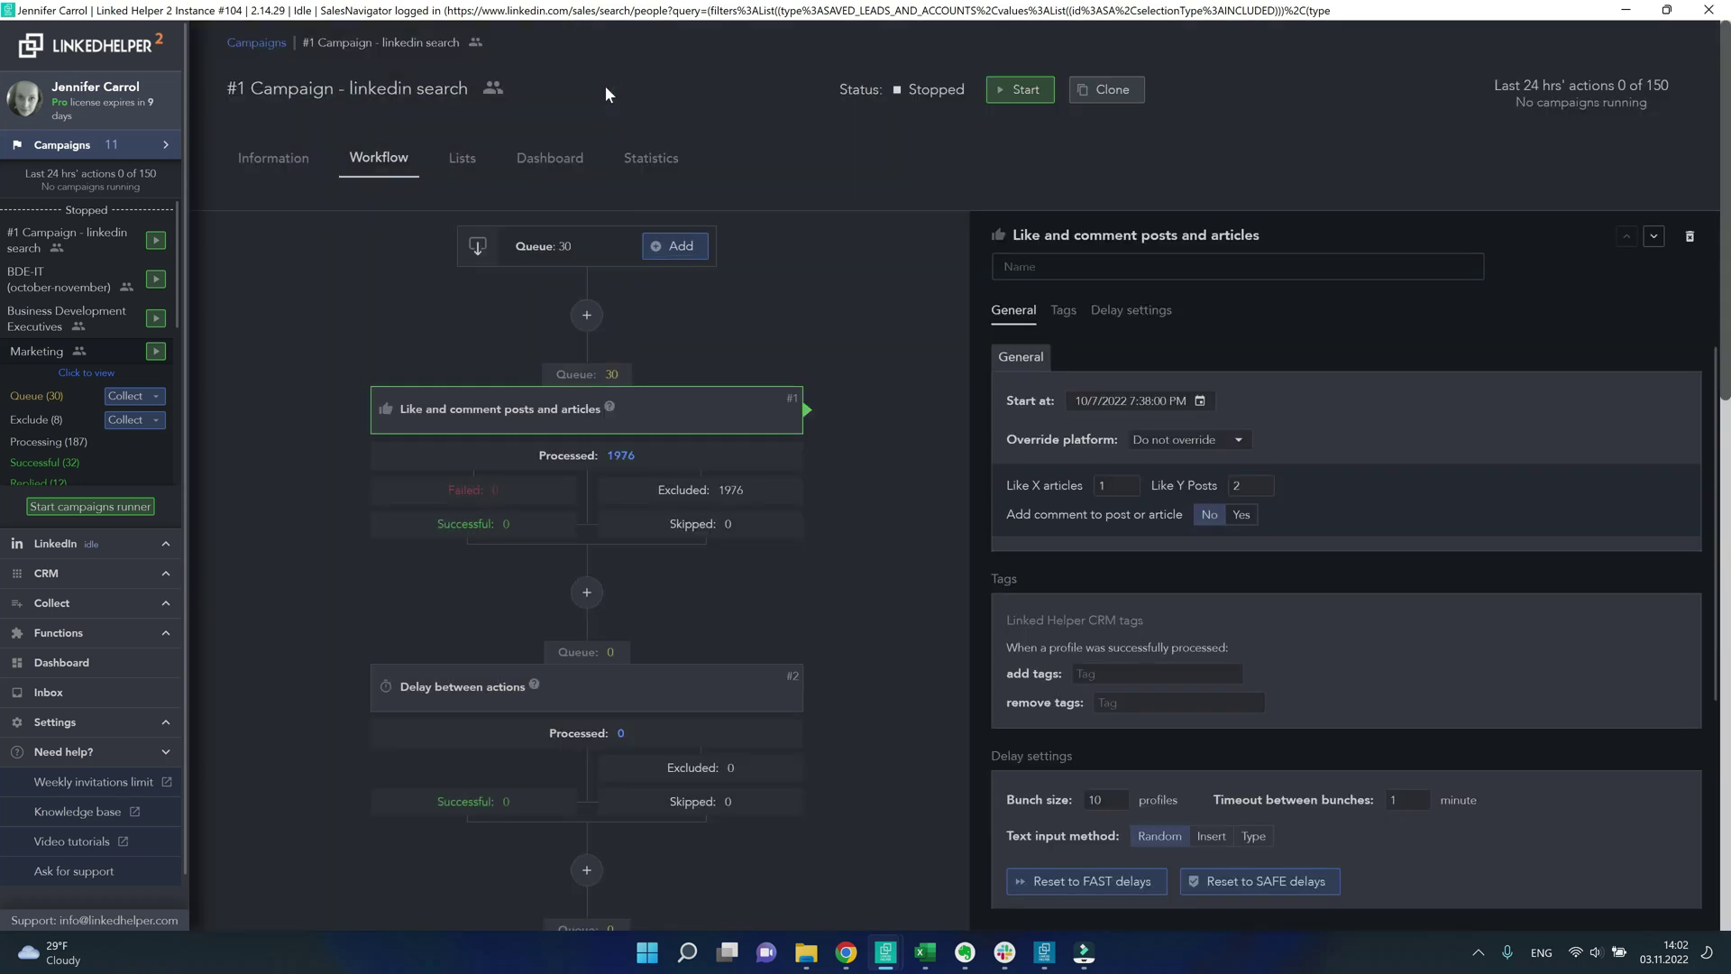
left_click(1014, 90)
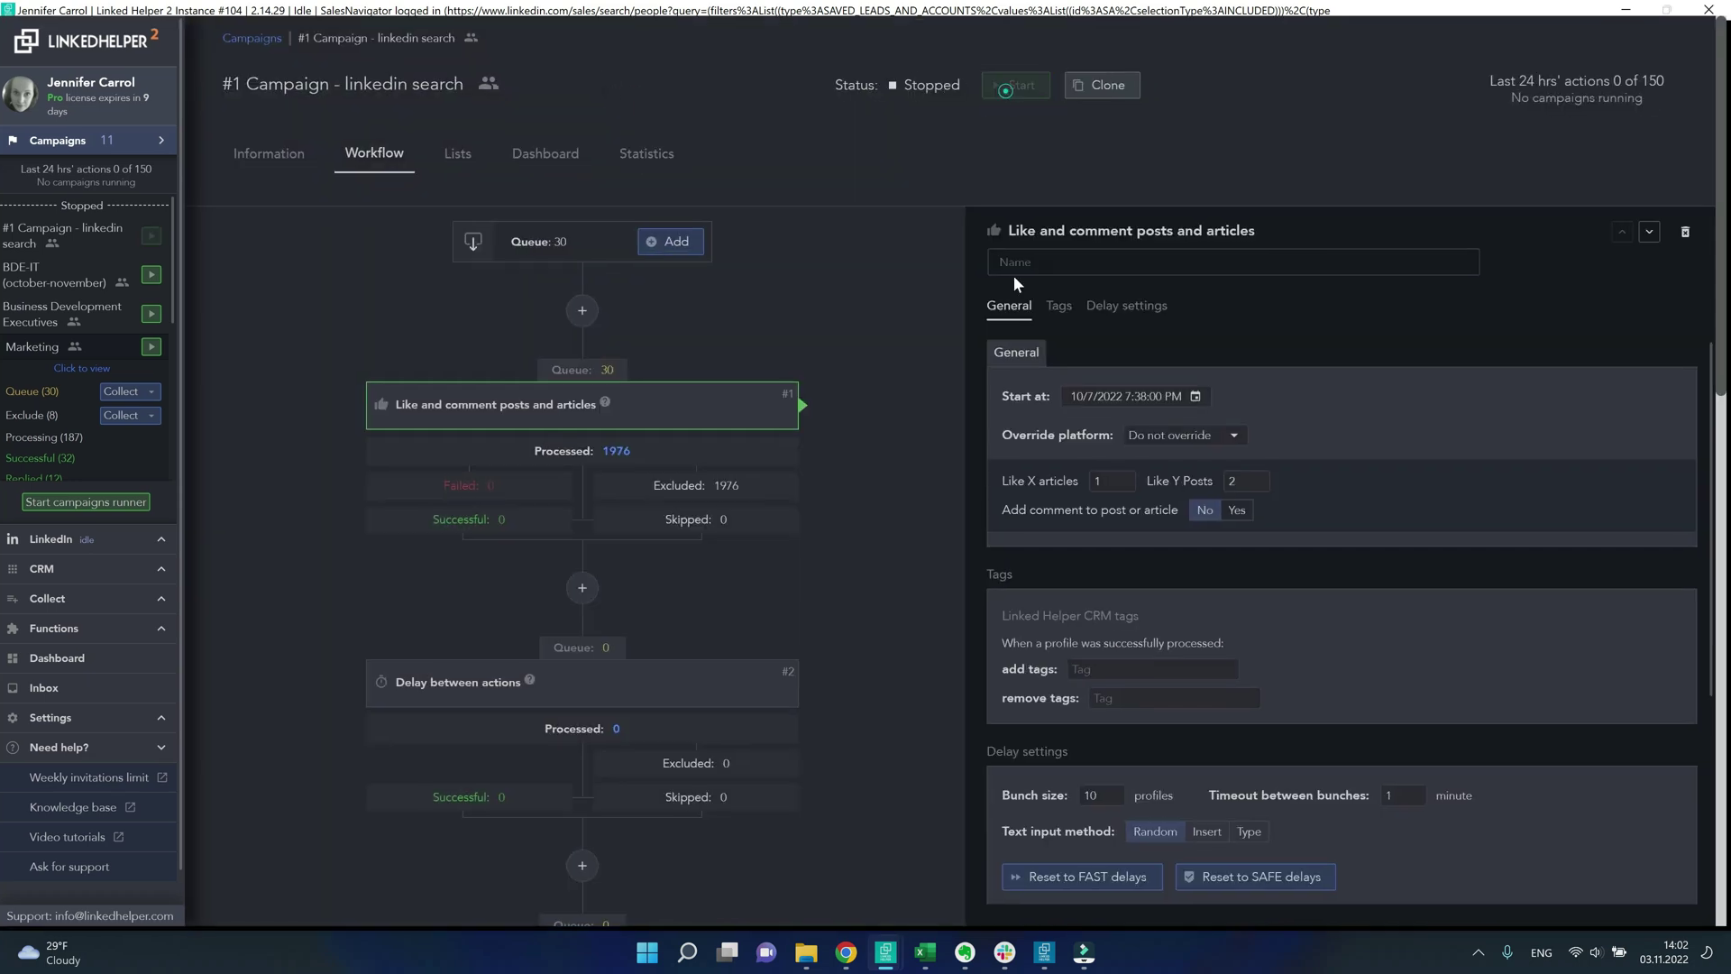